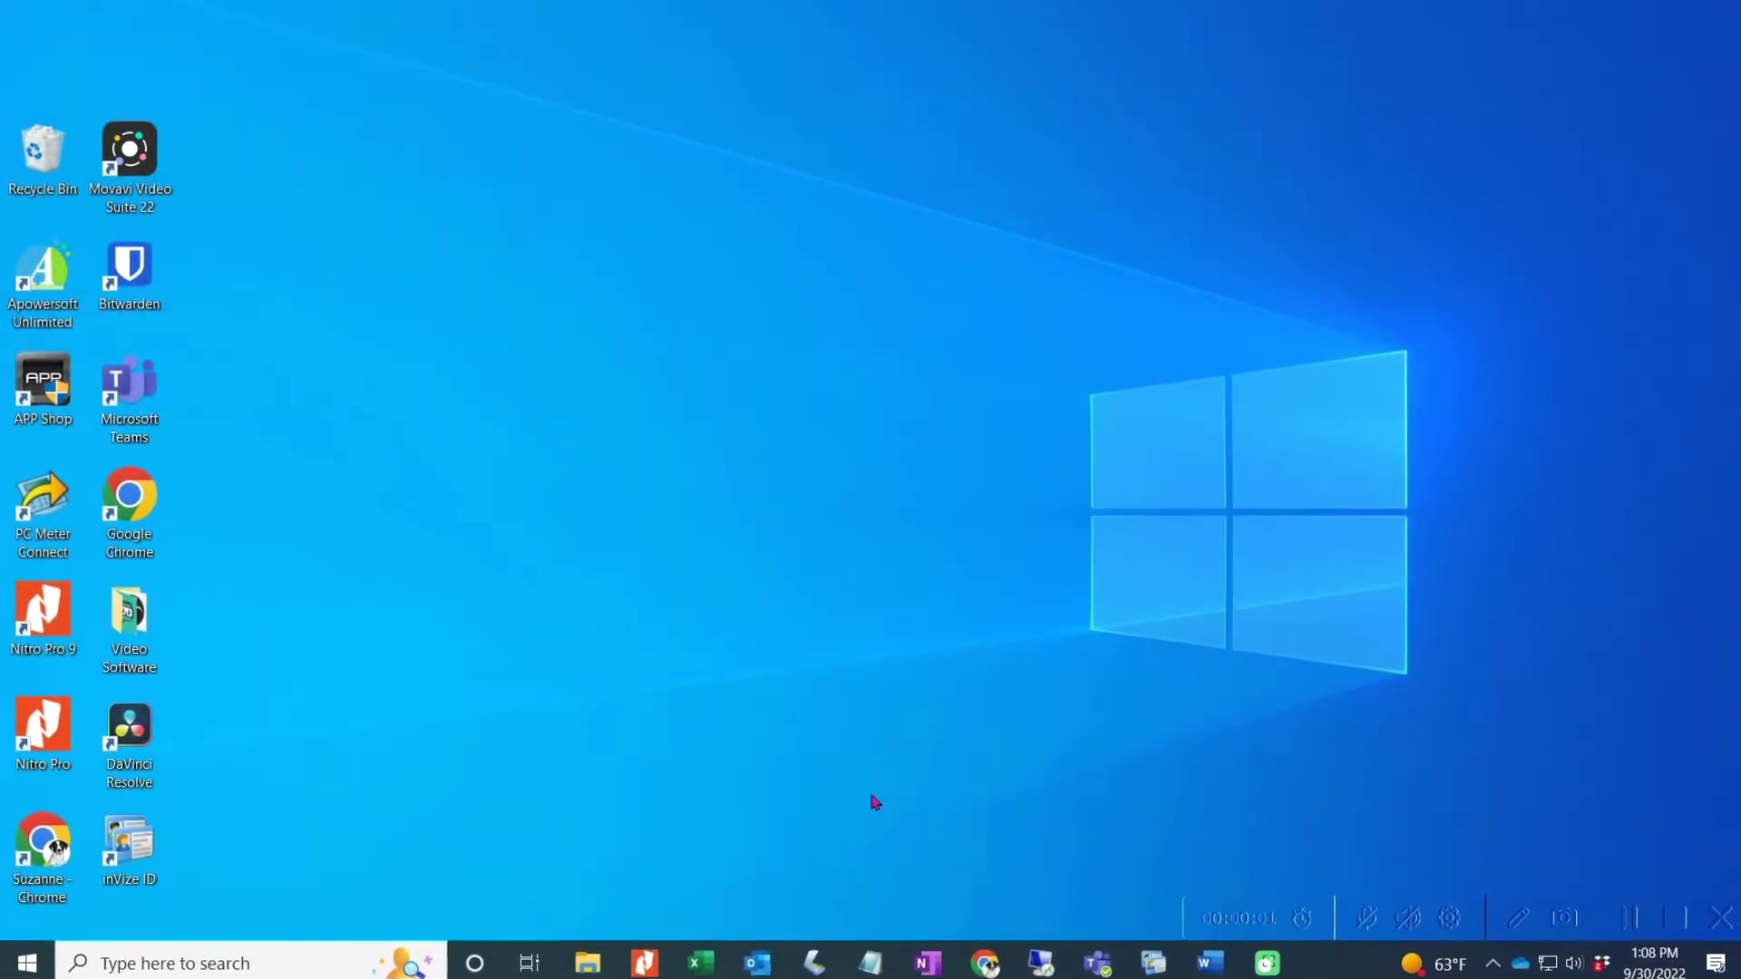
# Step: Open Windows Settings from taskbar search and go to the Accounts Other users page
pyautogui.click(212, 958)
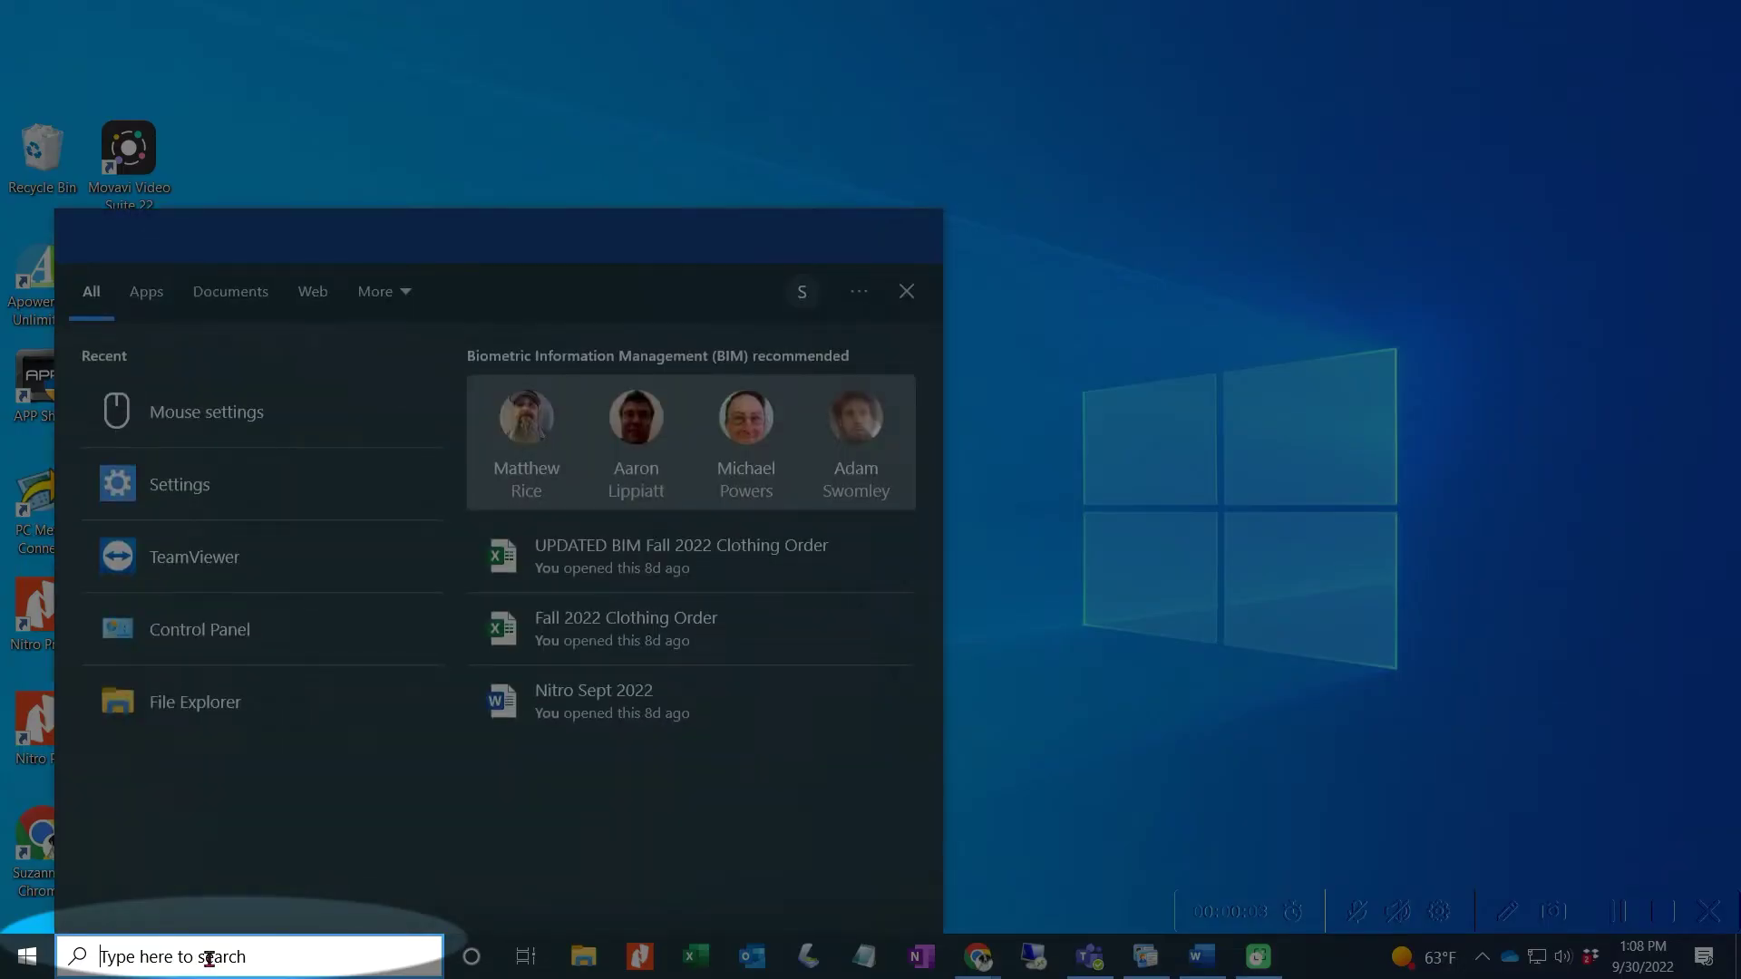
pyautogui.write('set')
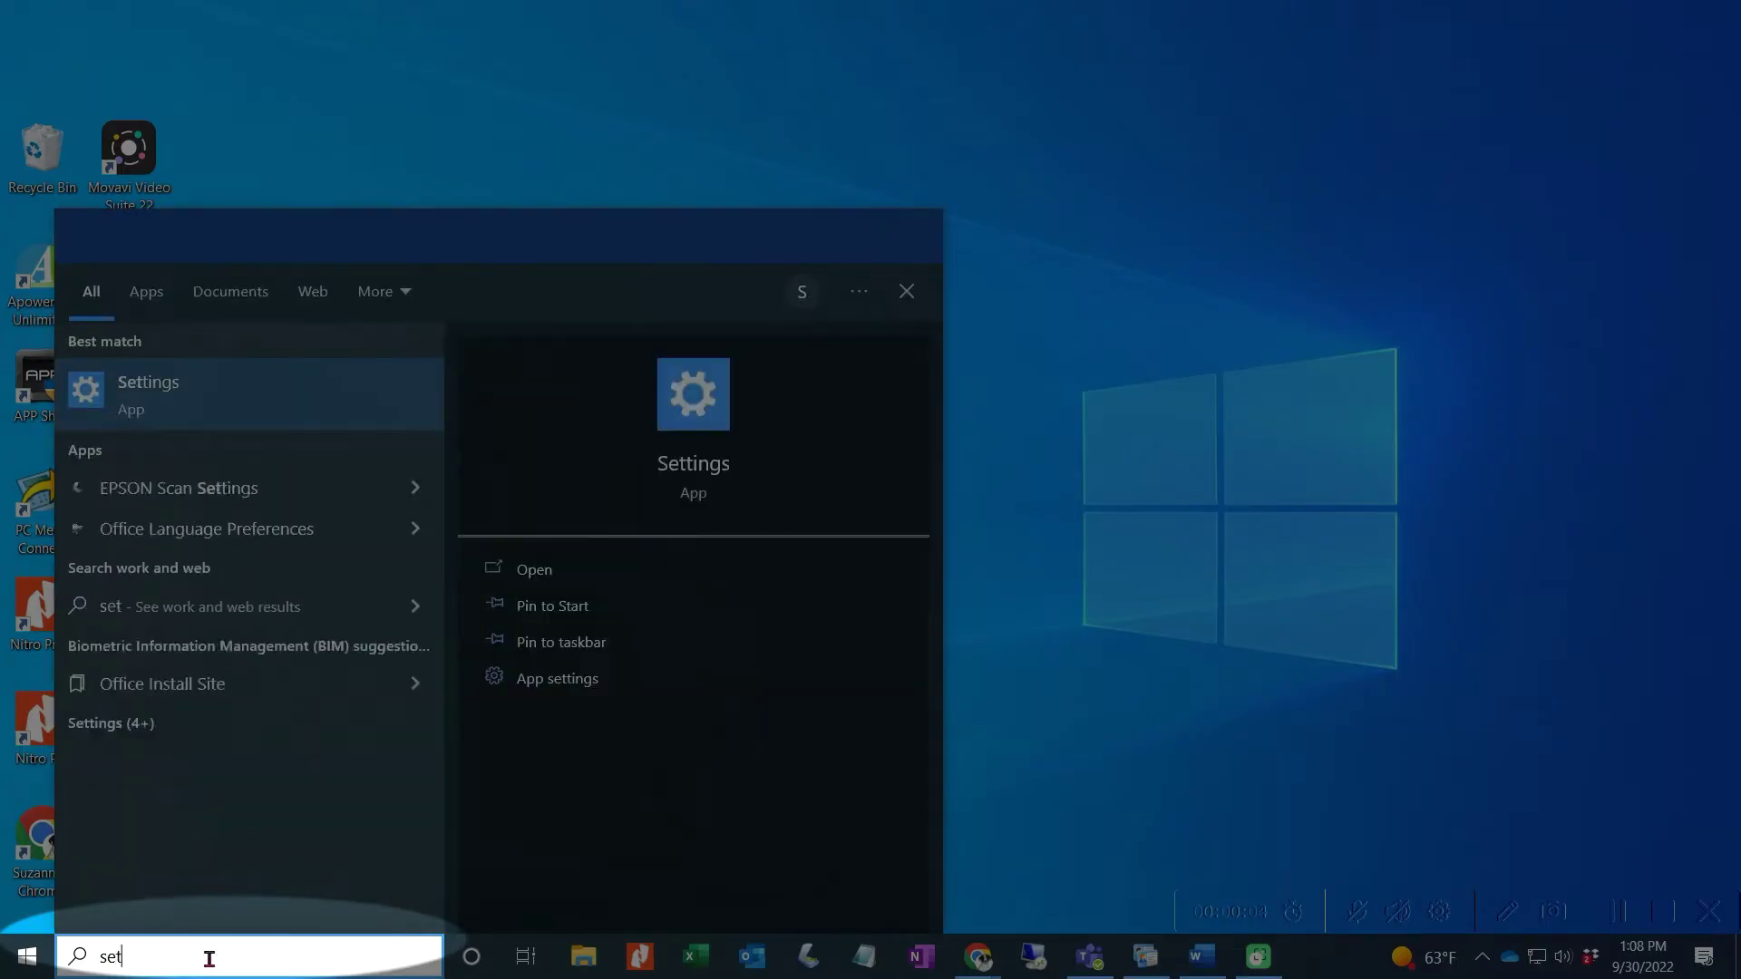
pyautogui.write('ti')
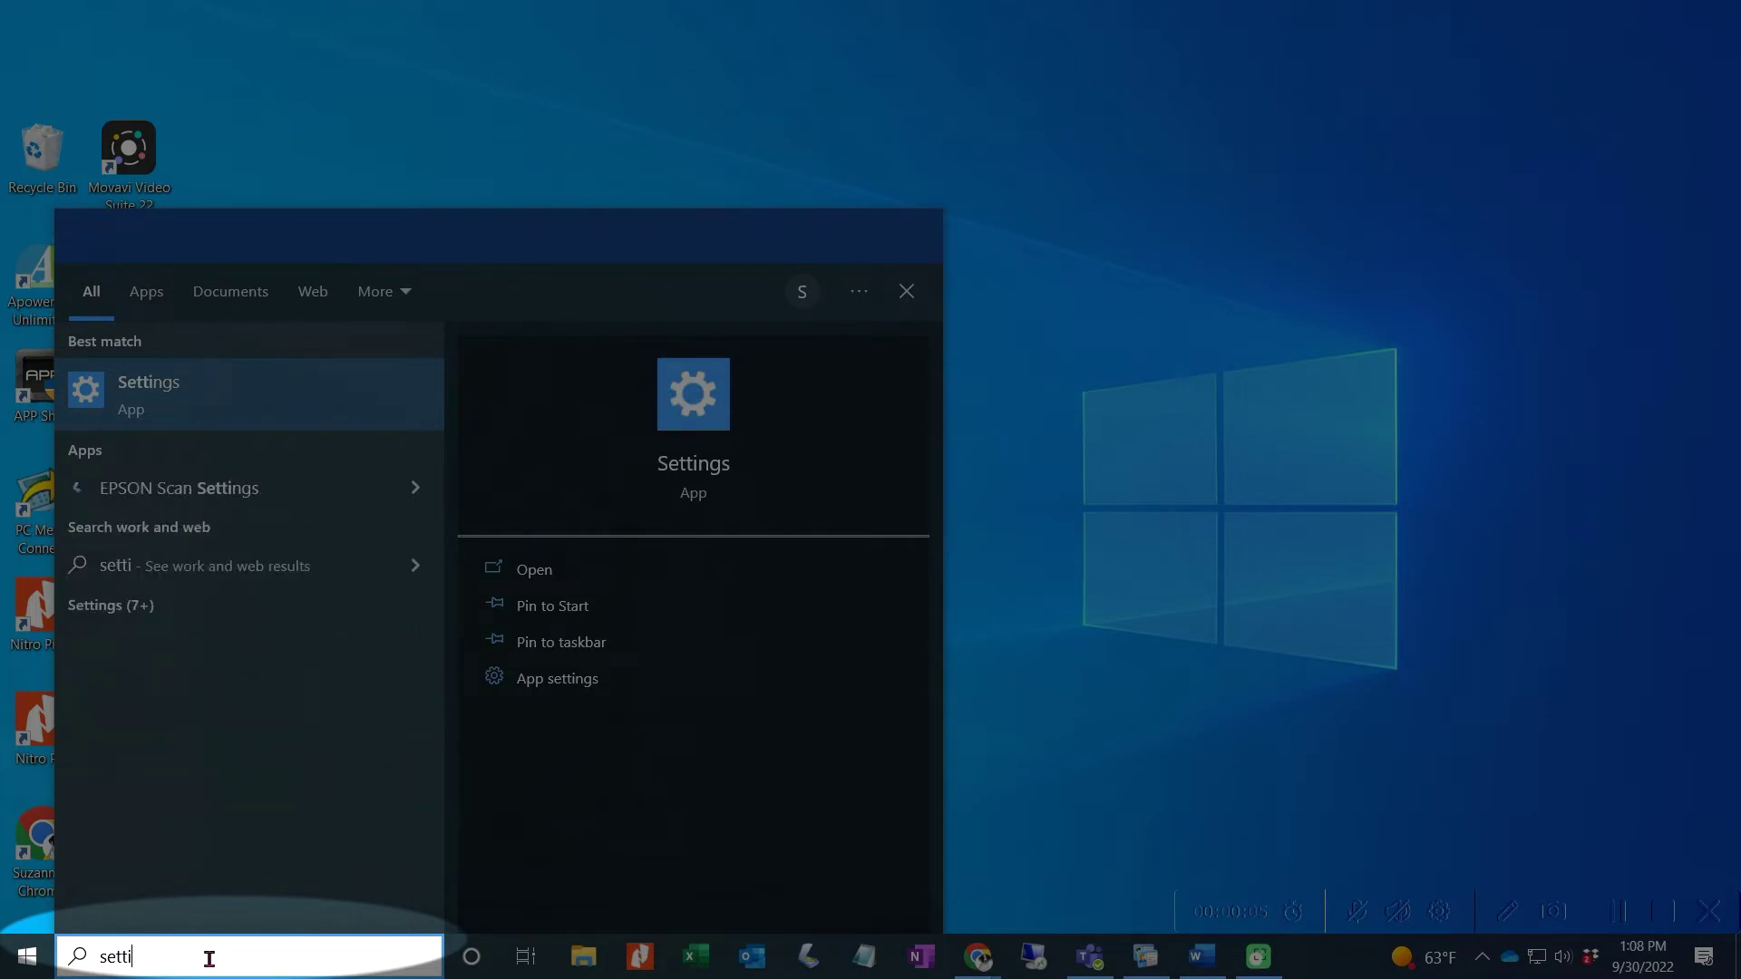
pyautogui.write('ngs')
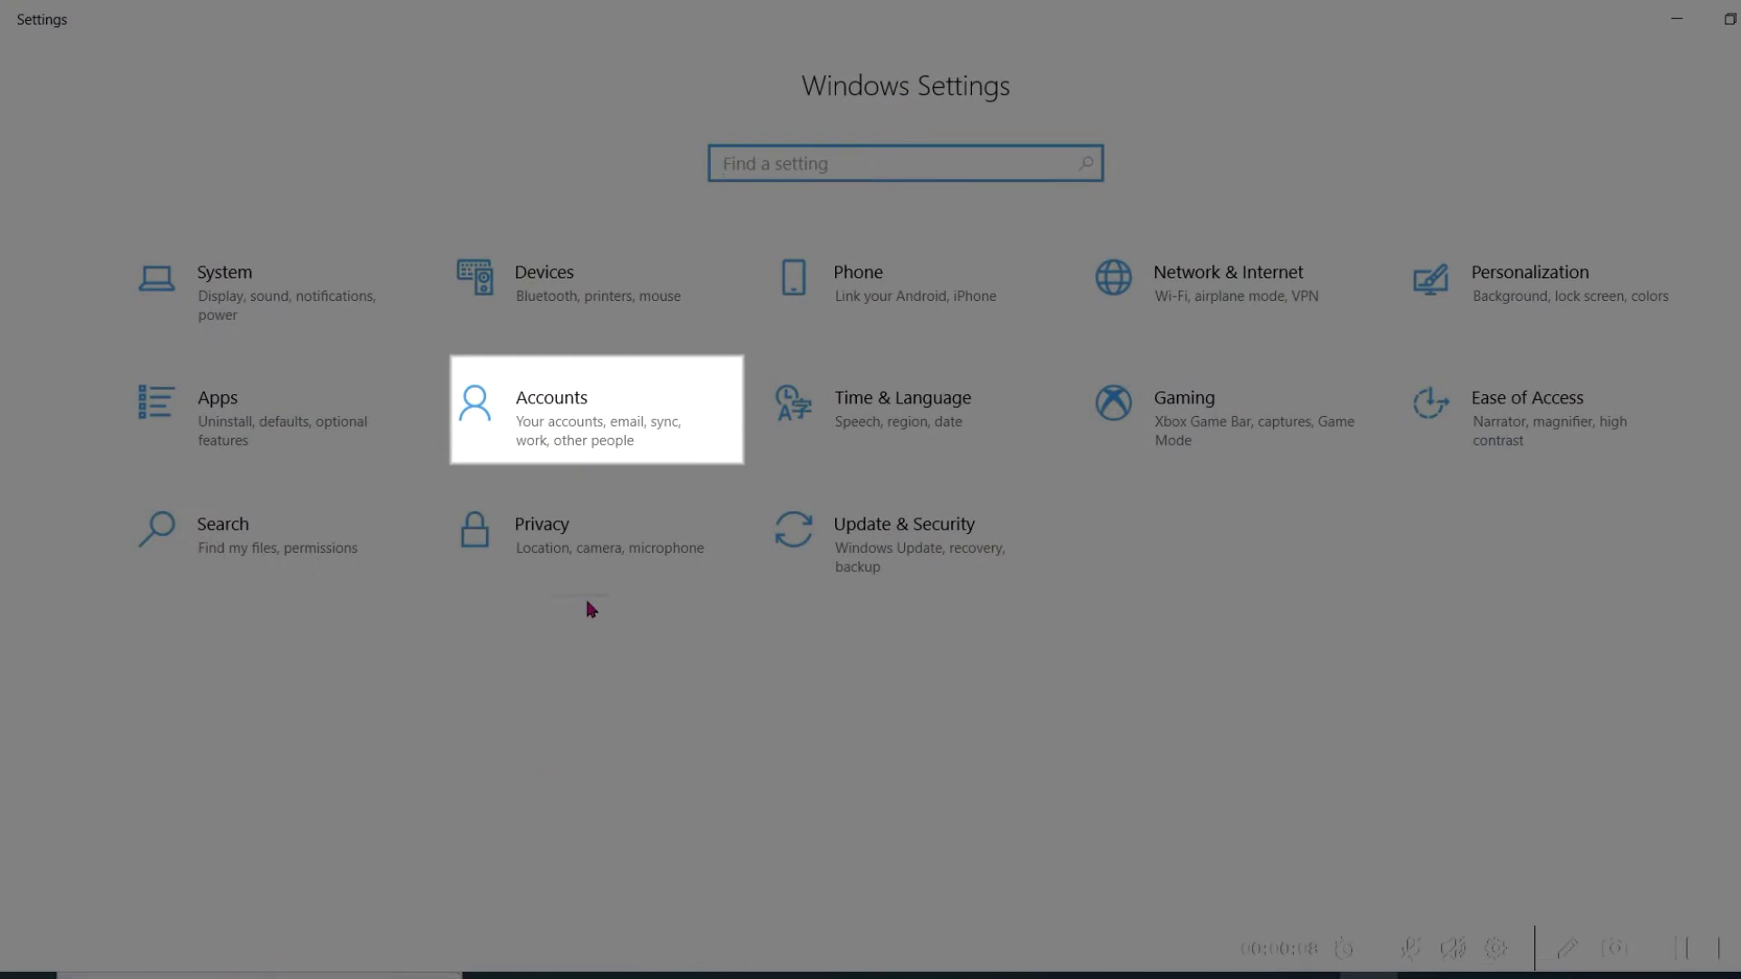
pyautogui.click(556, 432)
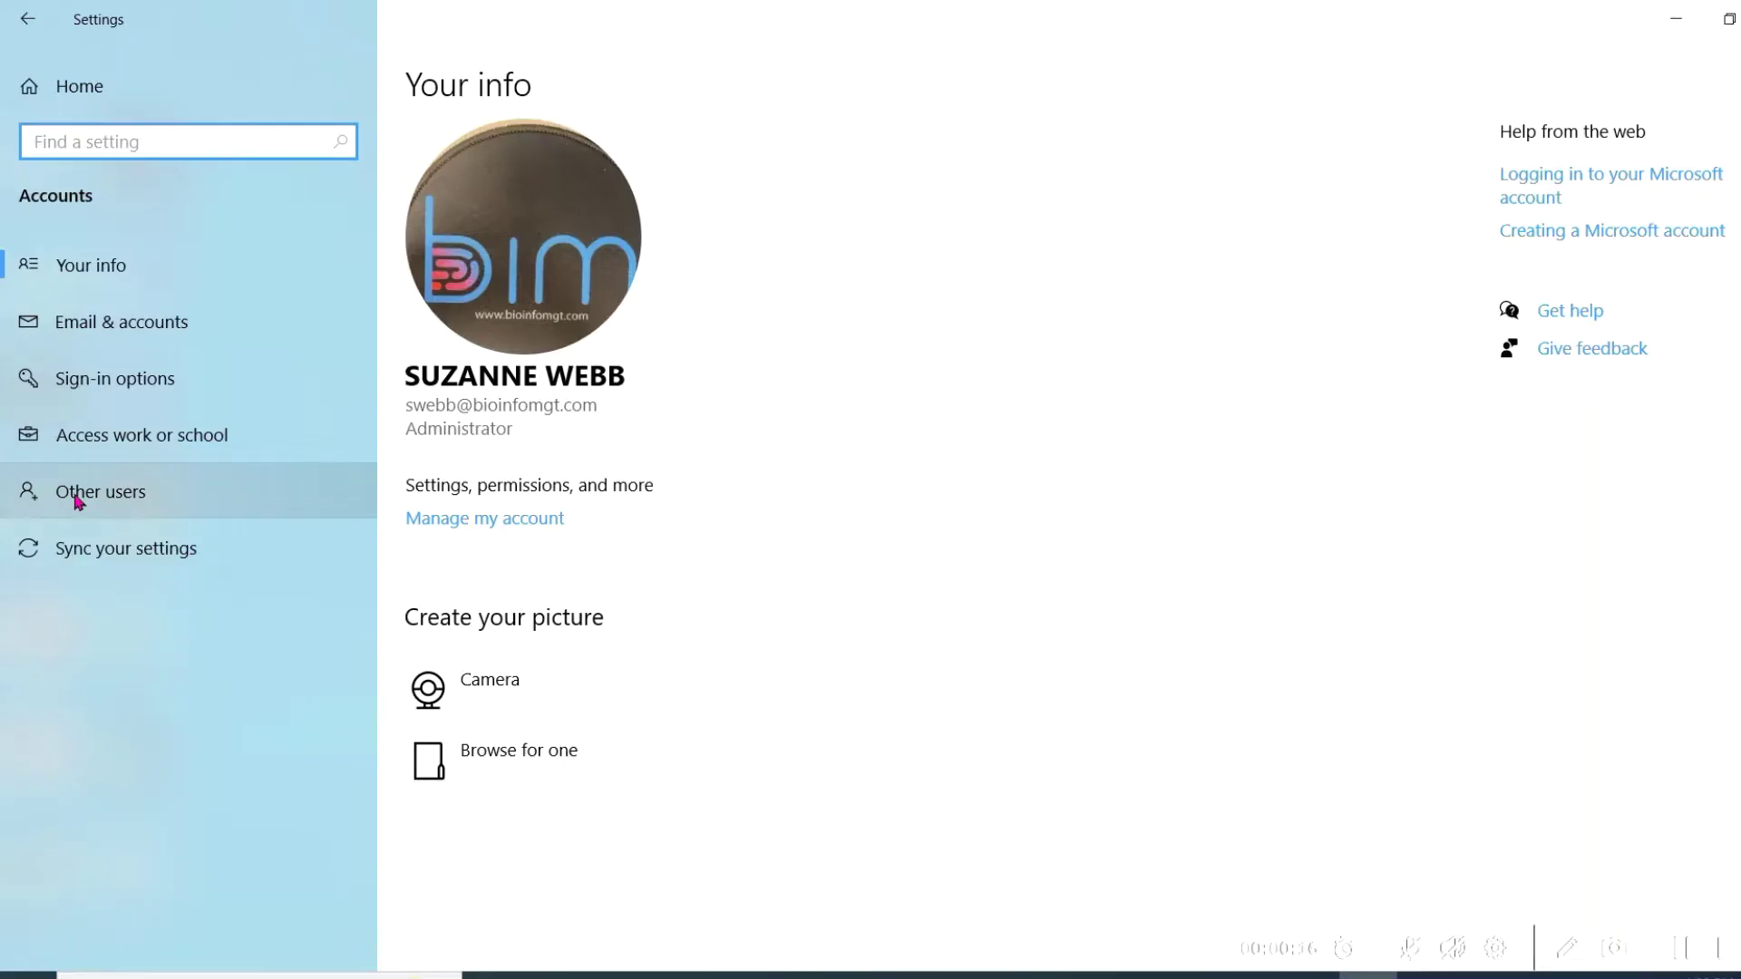
pyautogui.click(77, 502)
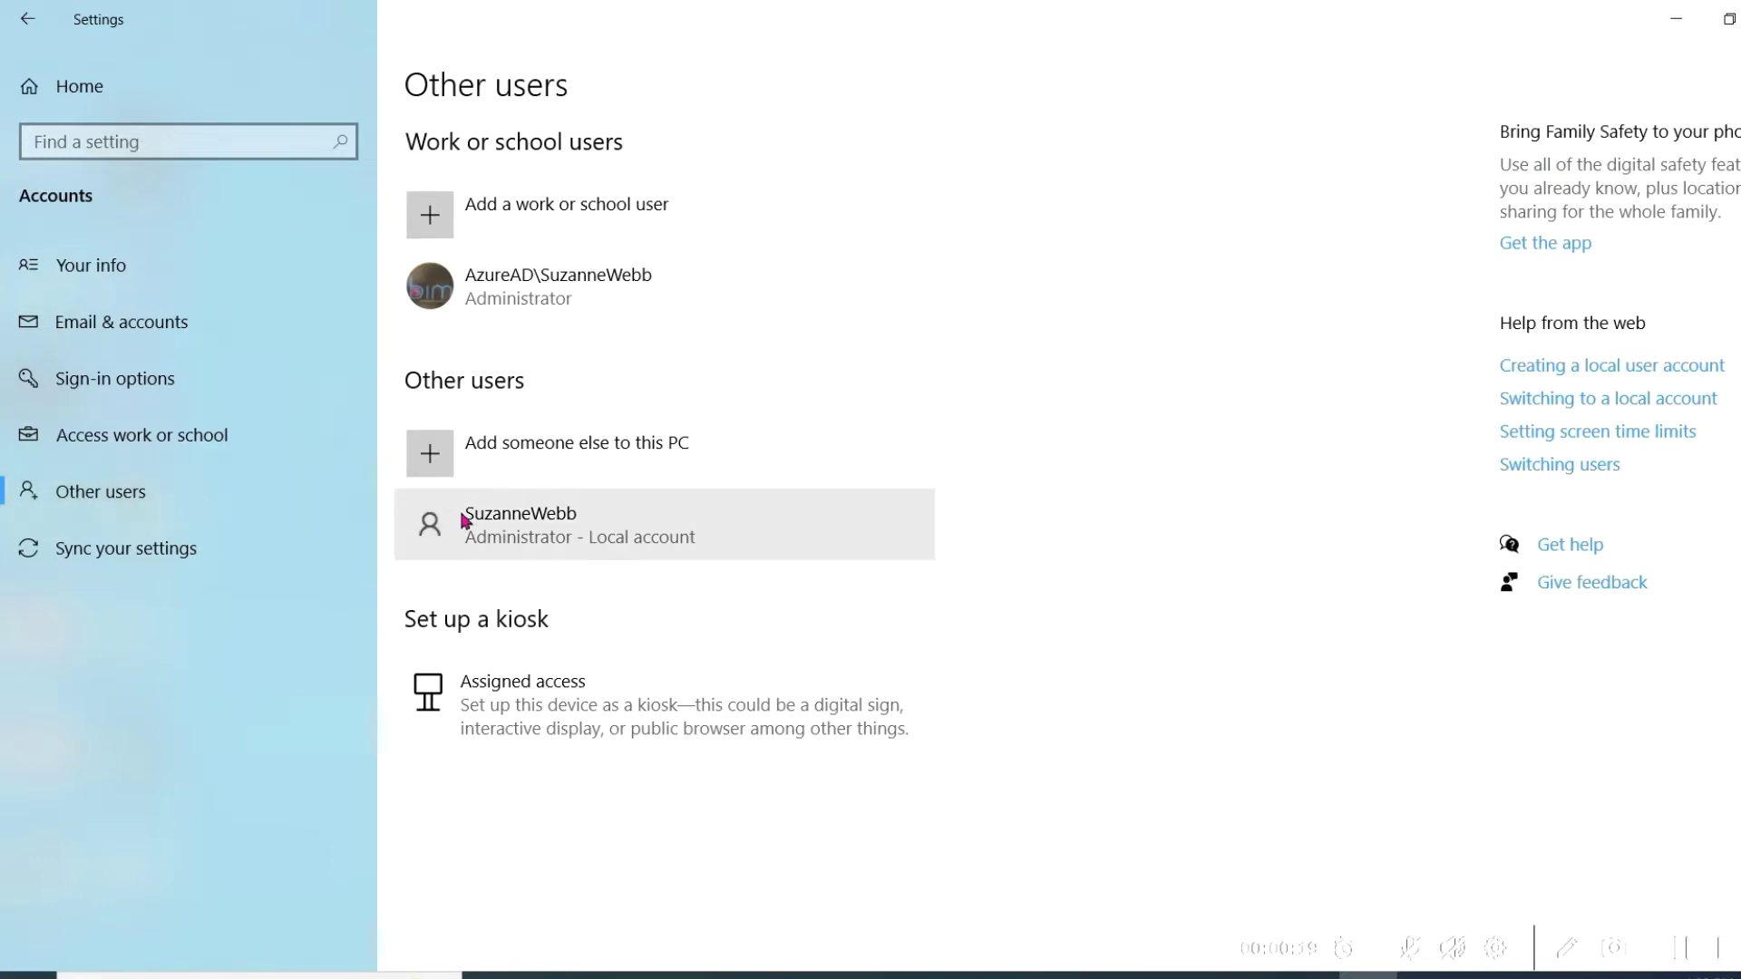
# Step: Add someone else to this PC, with no sign-in information and no Microsoft account
pyautogui.click(500, 453)
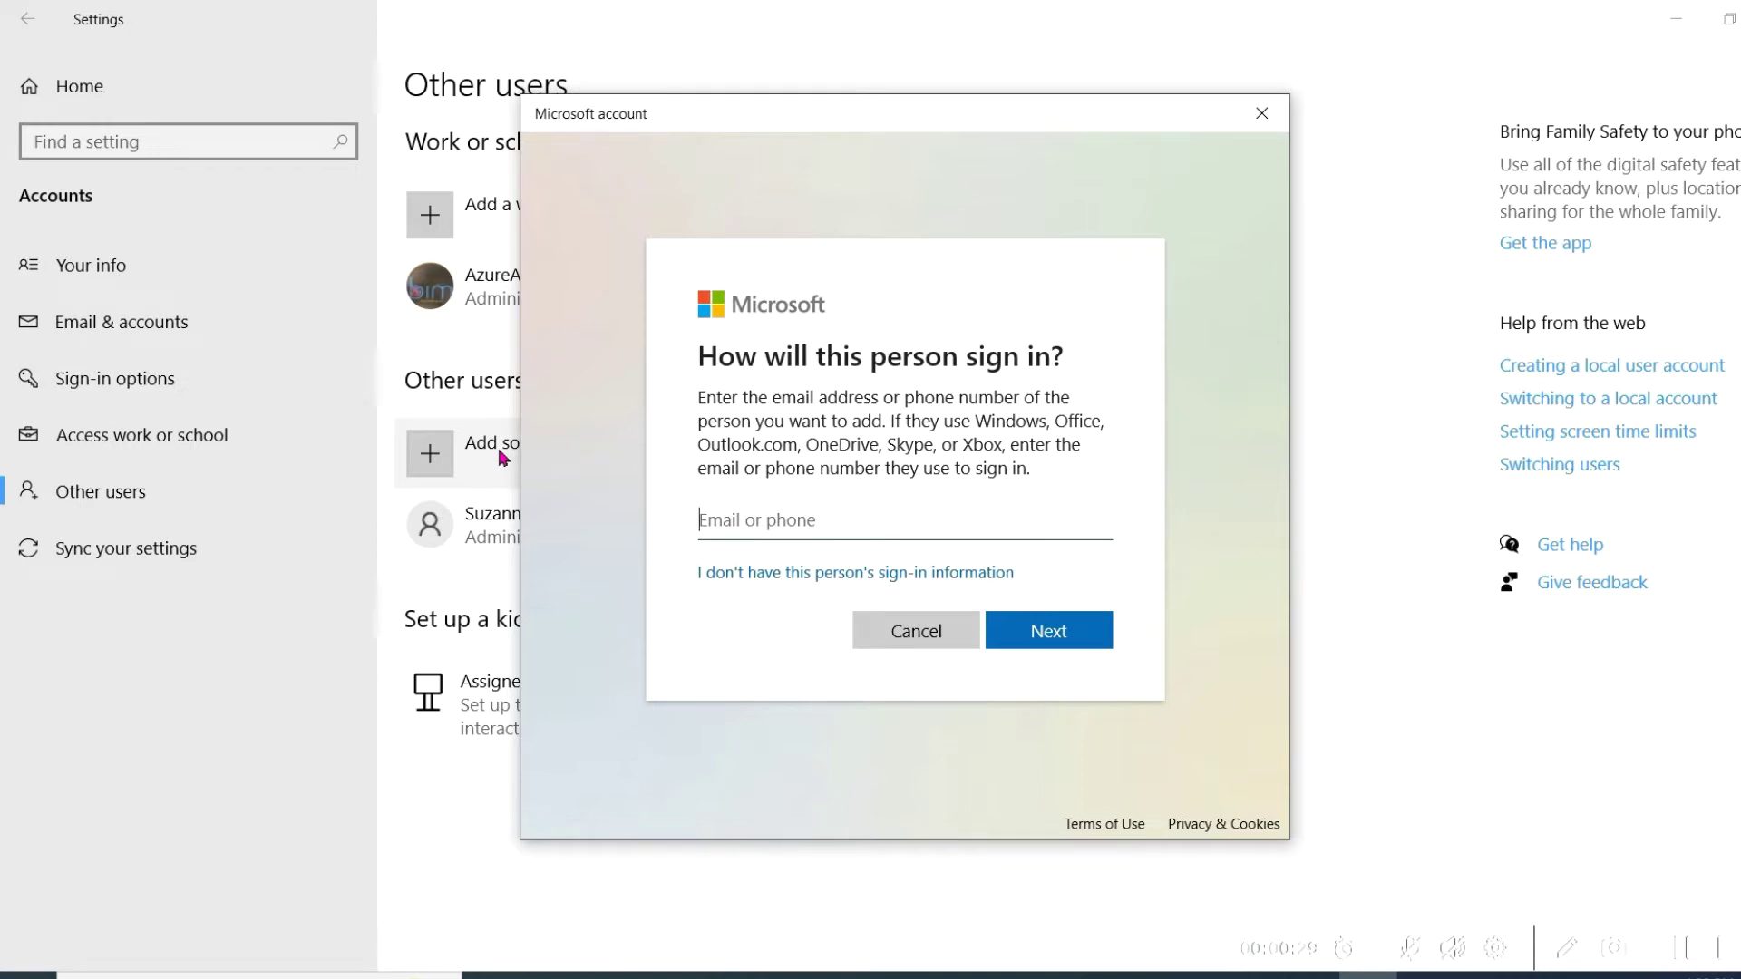
pyautogui.click(737, 576)
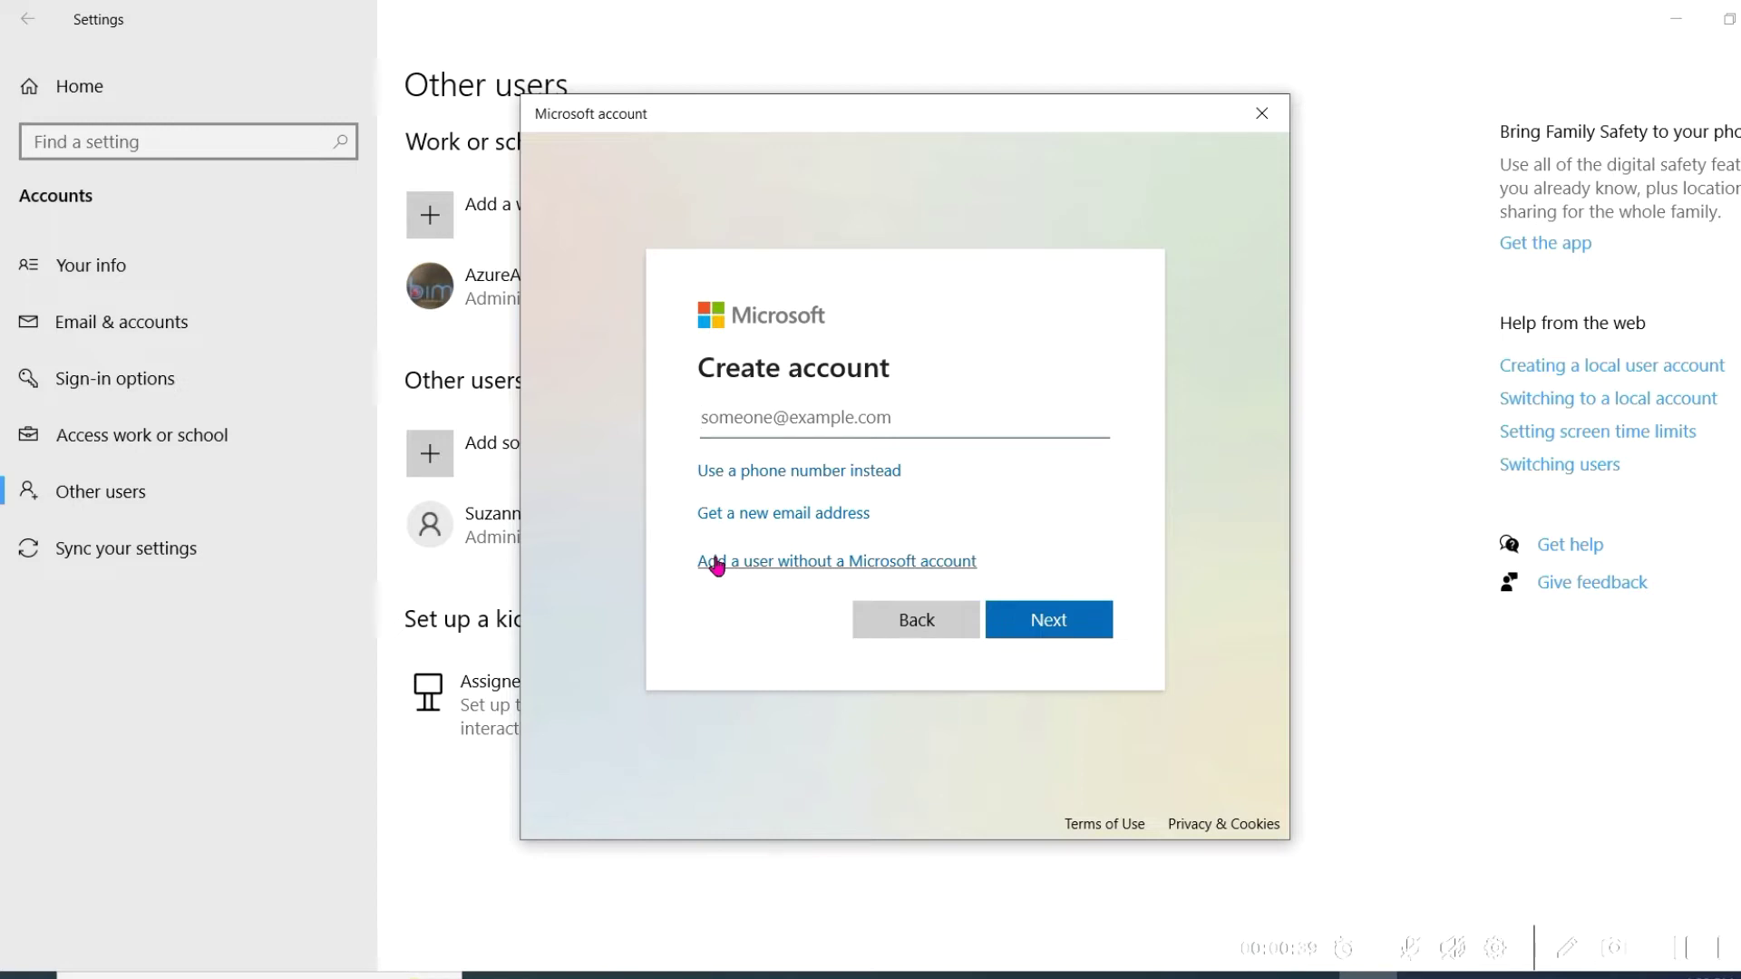
pyautogui.click(716, 562)
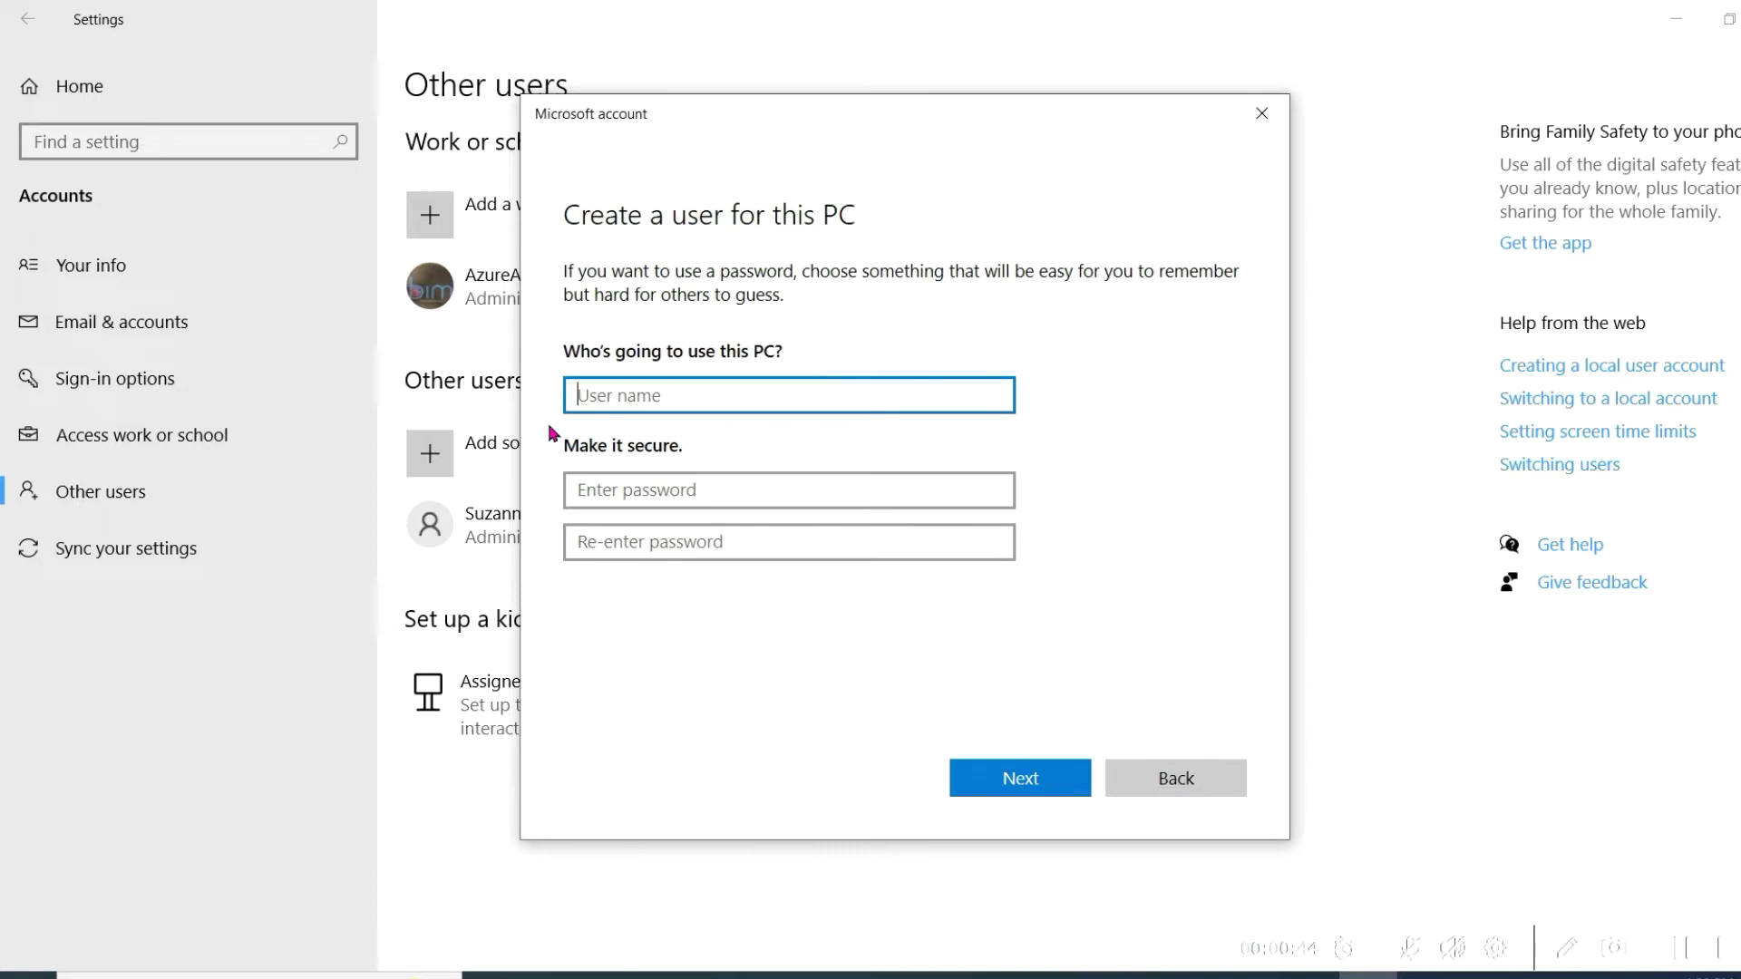
# Step: Enter user name test1 and type the account password twice
pyautogui.write('test1')
pyautogui.press('Tab')
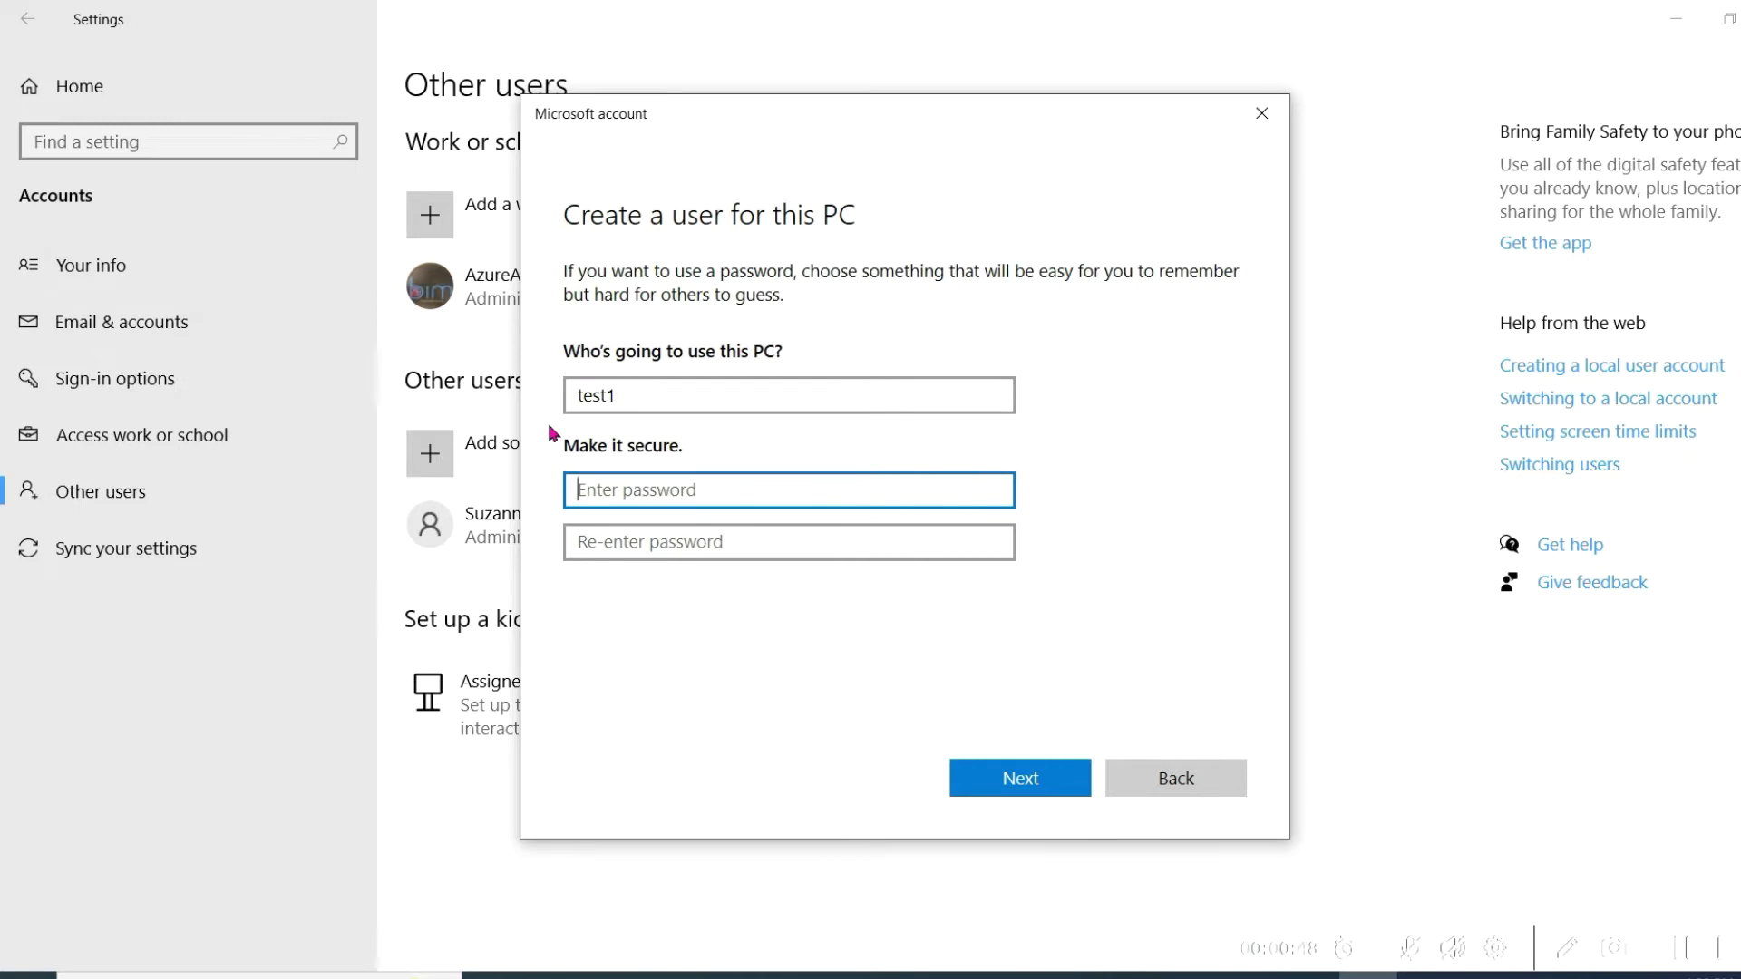
pyautogui.write('test123')
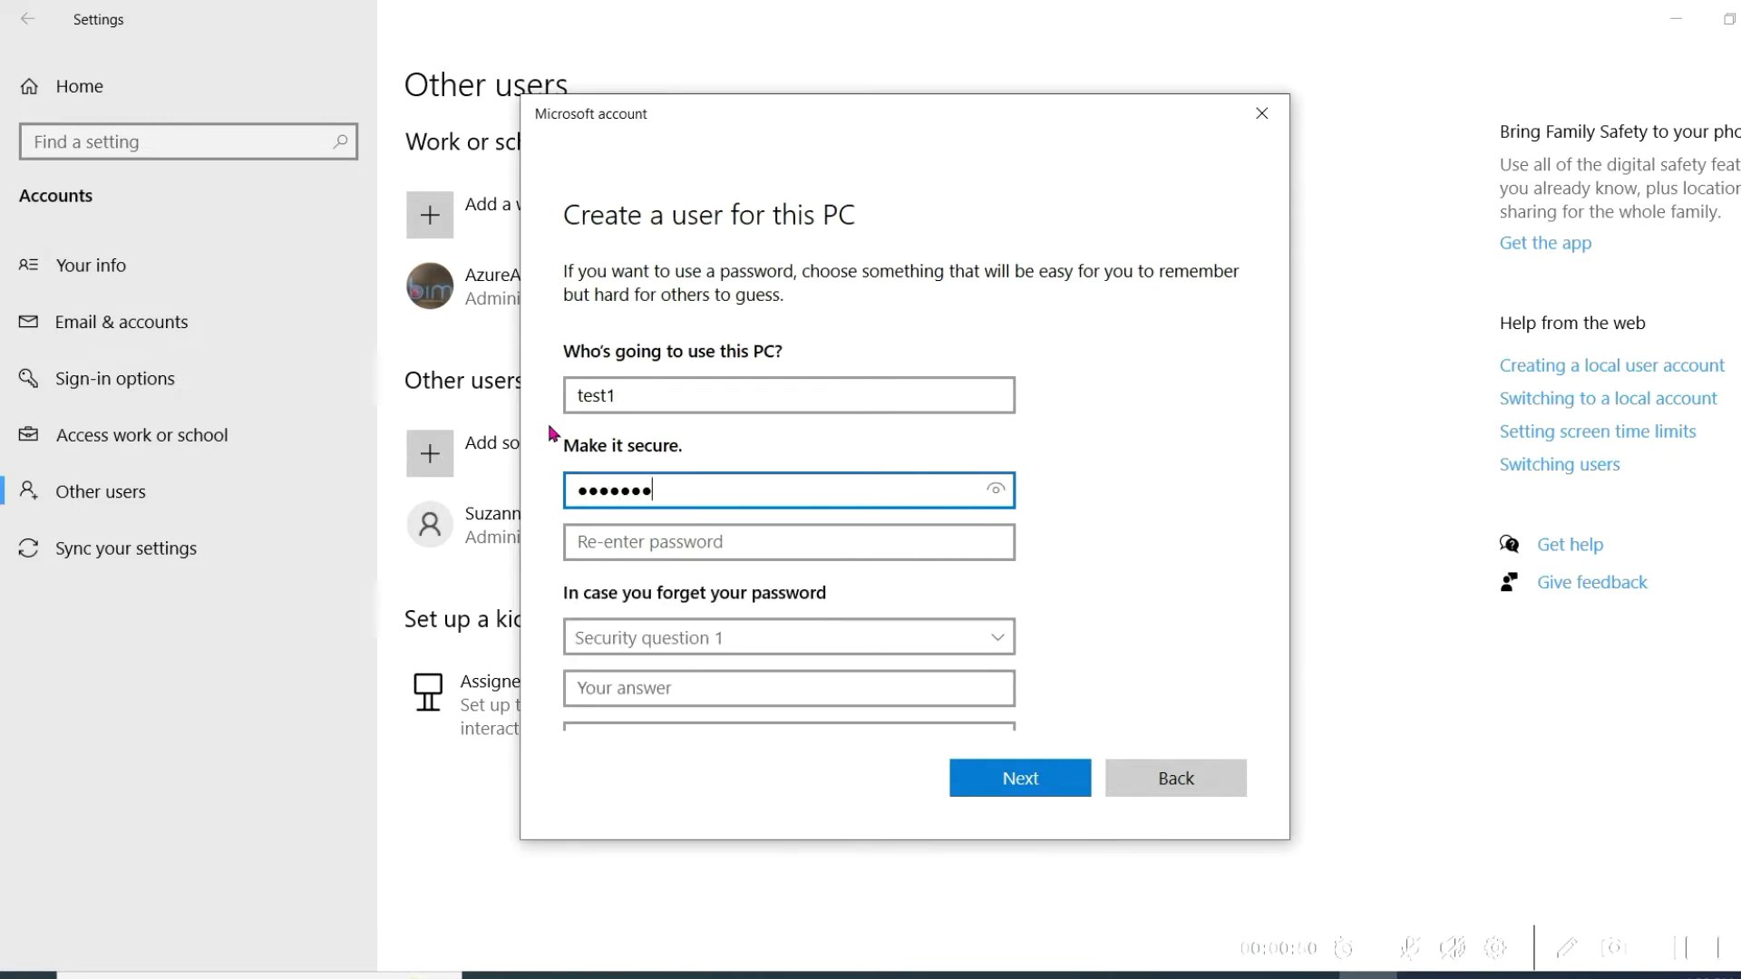
pyautogui.press('Tab')
pyautogui.write('test12')
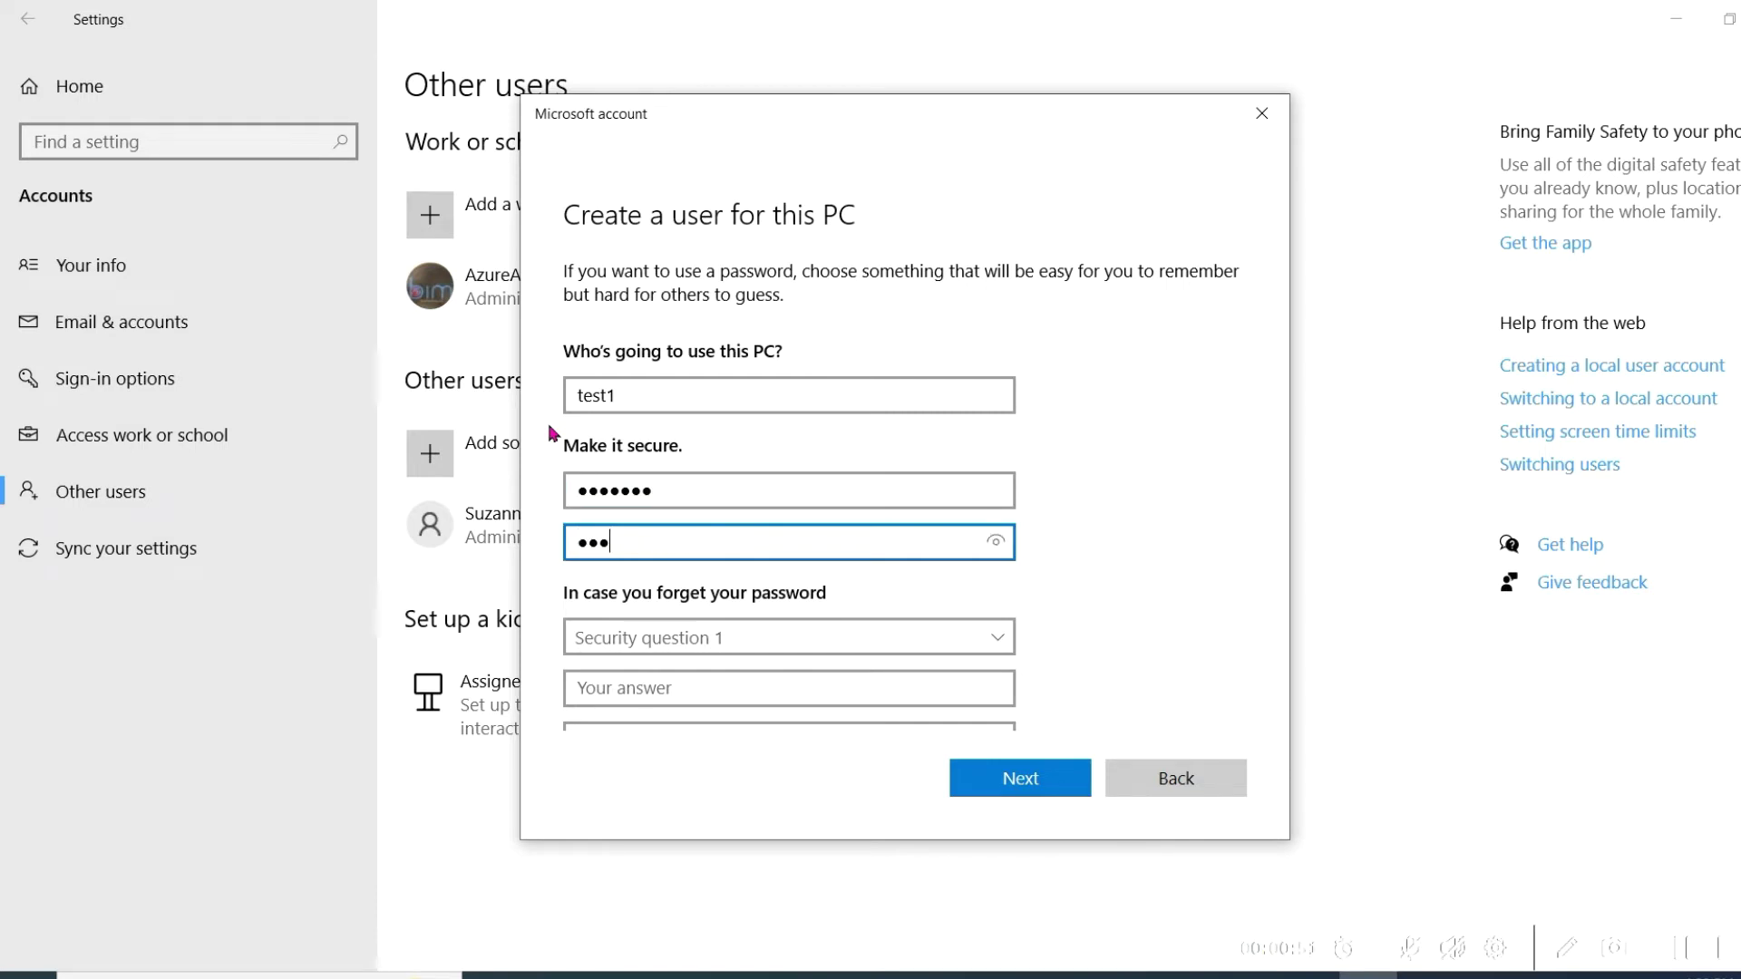
pyautogui.write('3')
# Step: Pick the first pet's name and birth city security questions and answer both
pyautogui.click(632, 636)
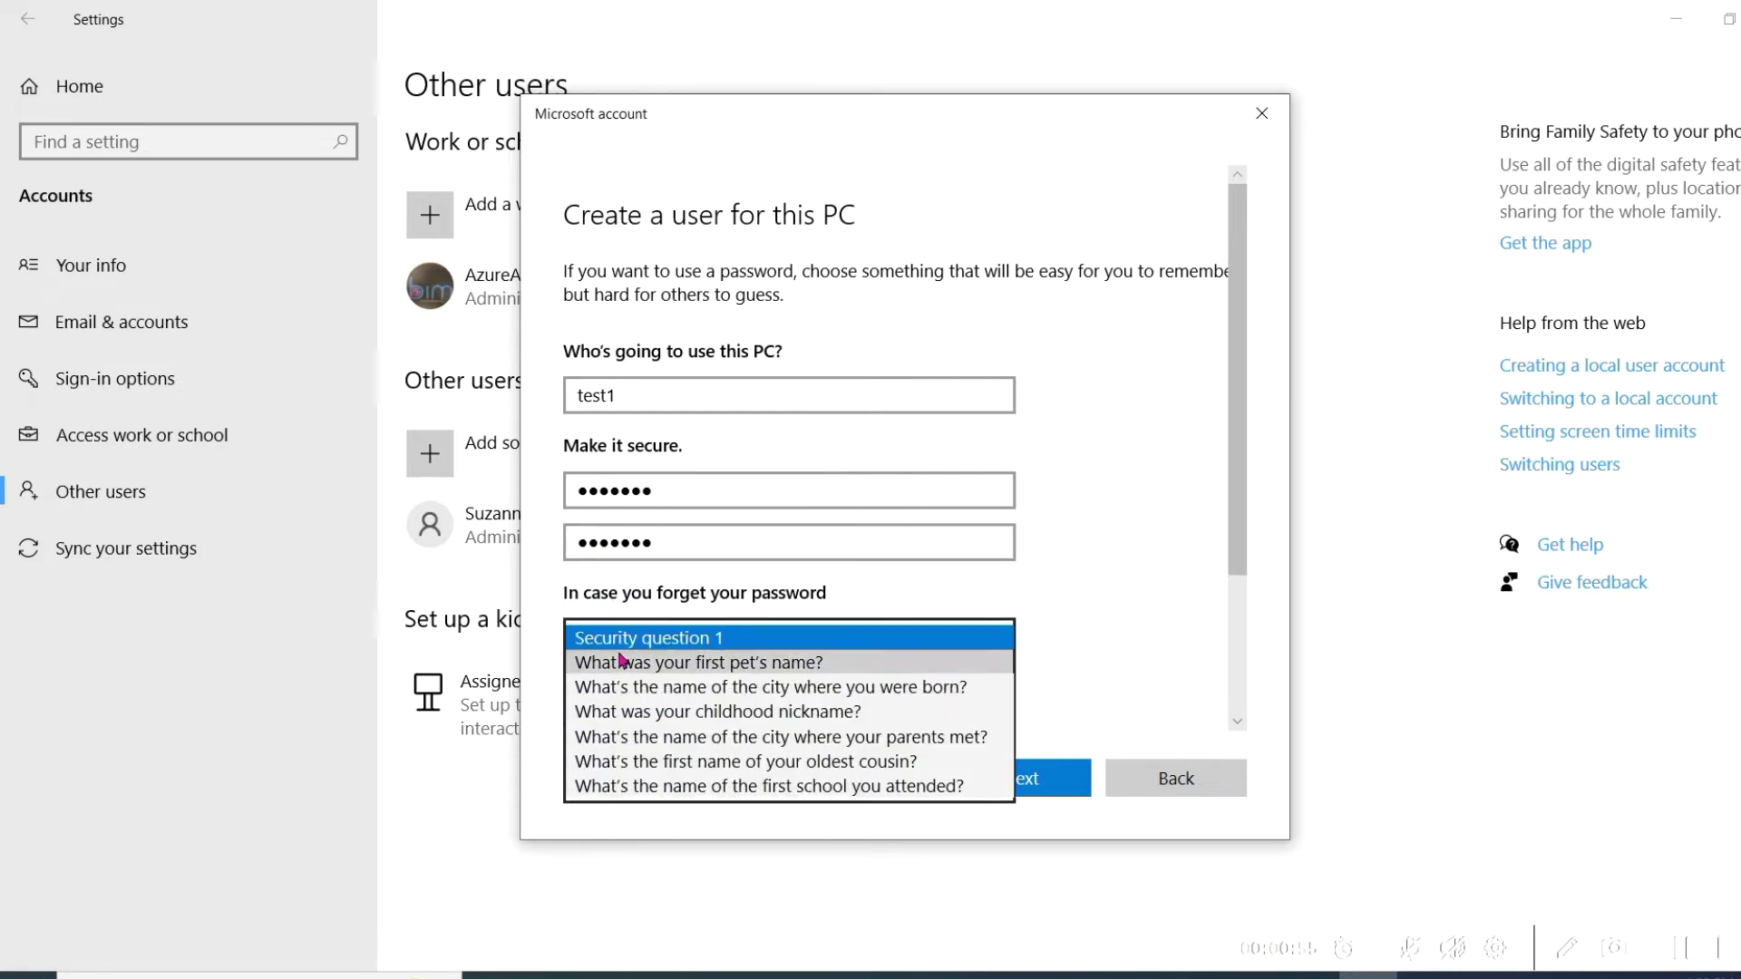
pyautogui.click(622, 657)
pyautogui.click(614, 682)
pyautogui.write('test')
pyautogui.scroll(-2, 625, 675)
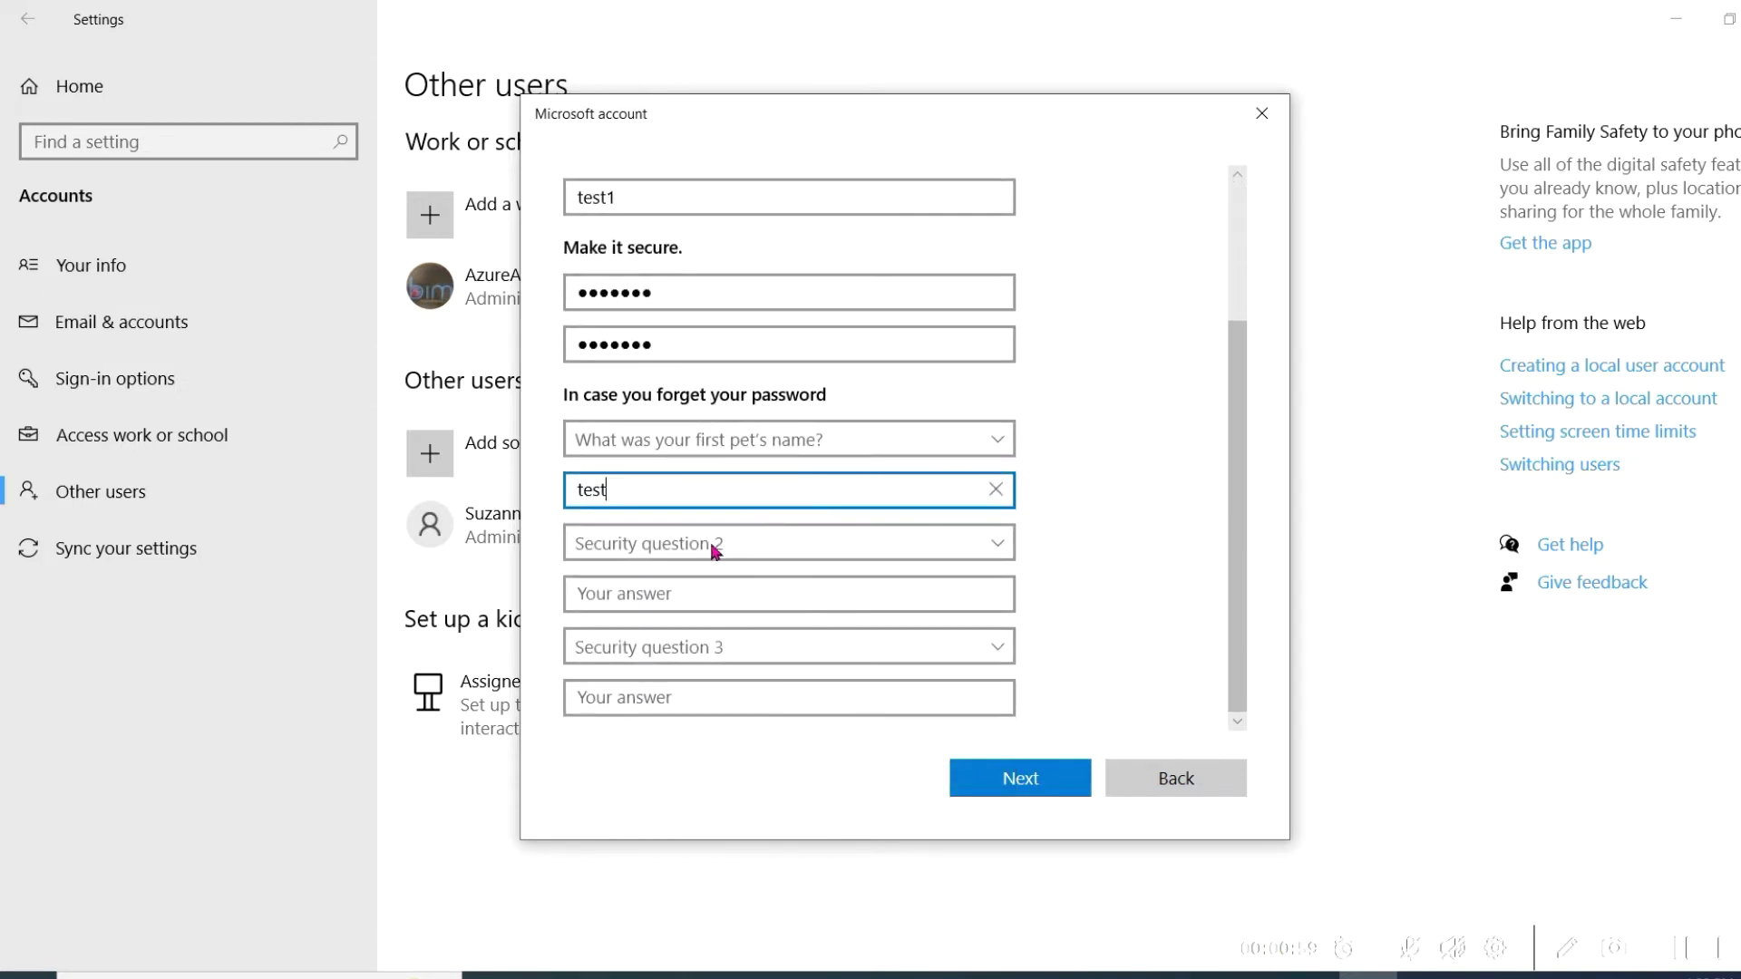
pyautogui.click(642, 544)
pyautogui.click(639, 592)
pyautogui.click(623, 592)
pyautogui.write('test')
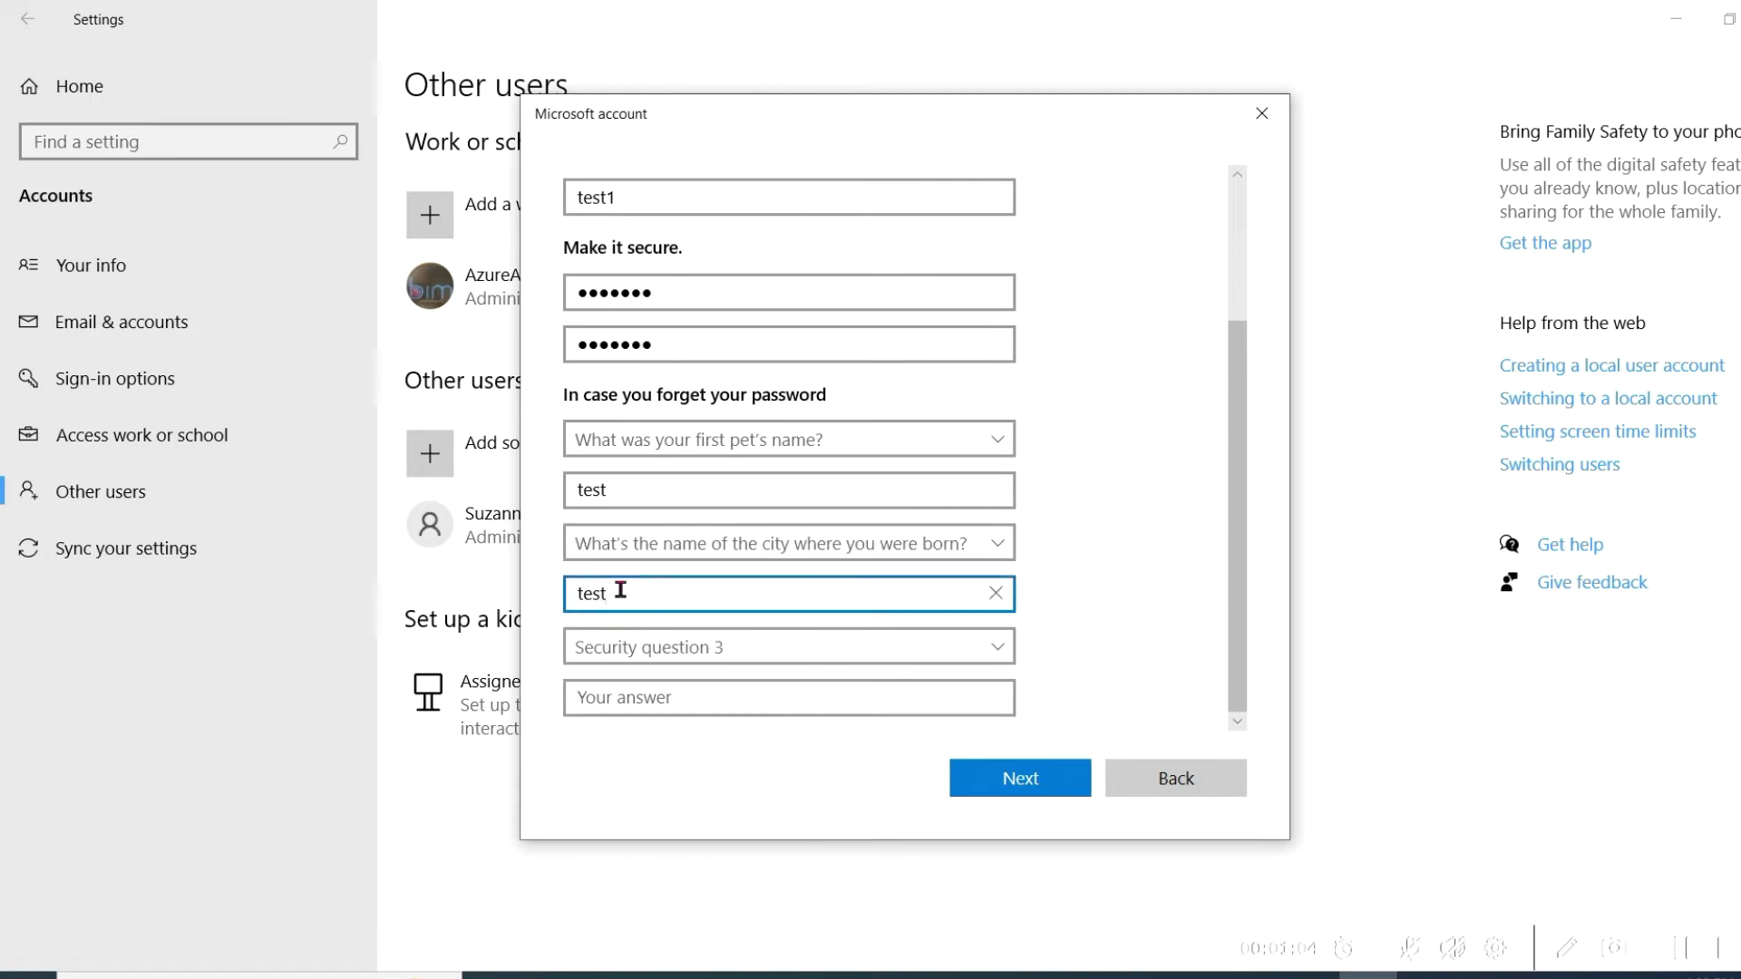
# Step: Pick and answer the childhood nickname question, then create the test1 local account
pyautogui.click(645, 644)
pyautogui.click(625, 721)
pyautogui.click(610, 700)
pyautogui.write('test')
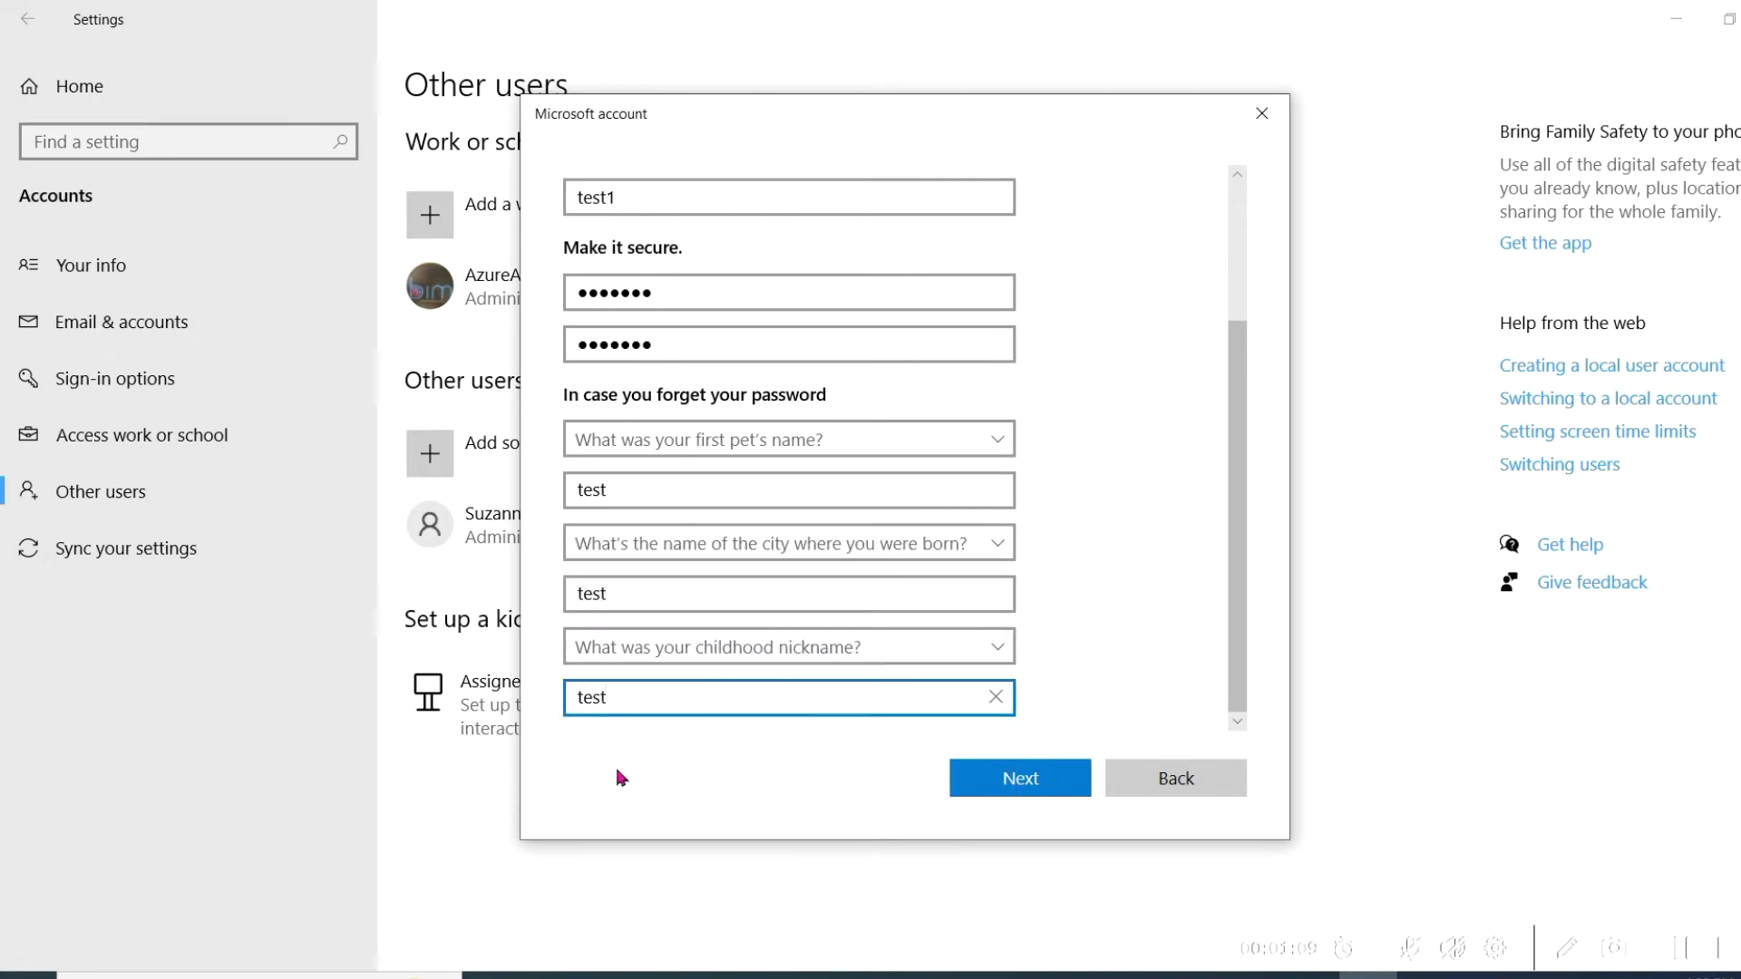
pyautogui.click(1048, 789)
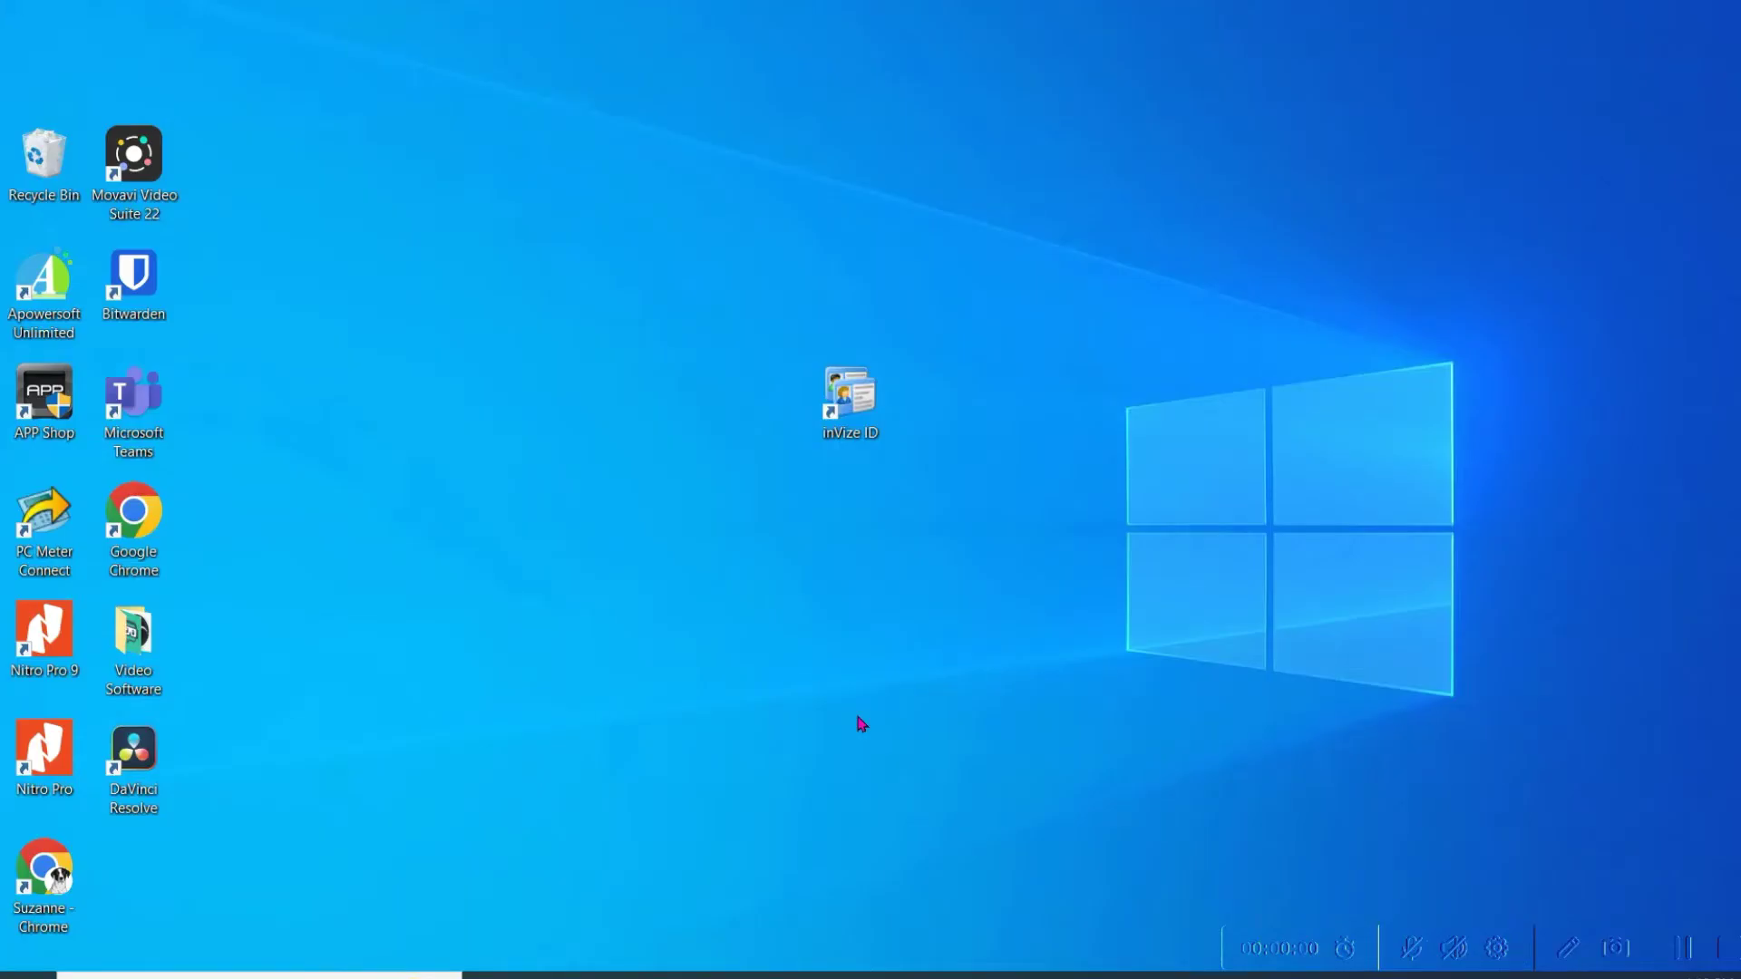
# Step: Launch inVize ID from its desktop icon
pyautogui.doubleClick(843, 404)
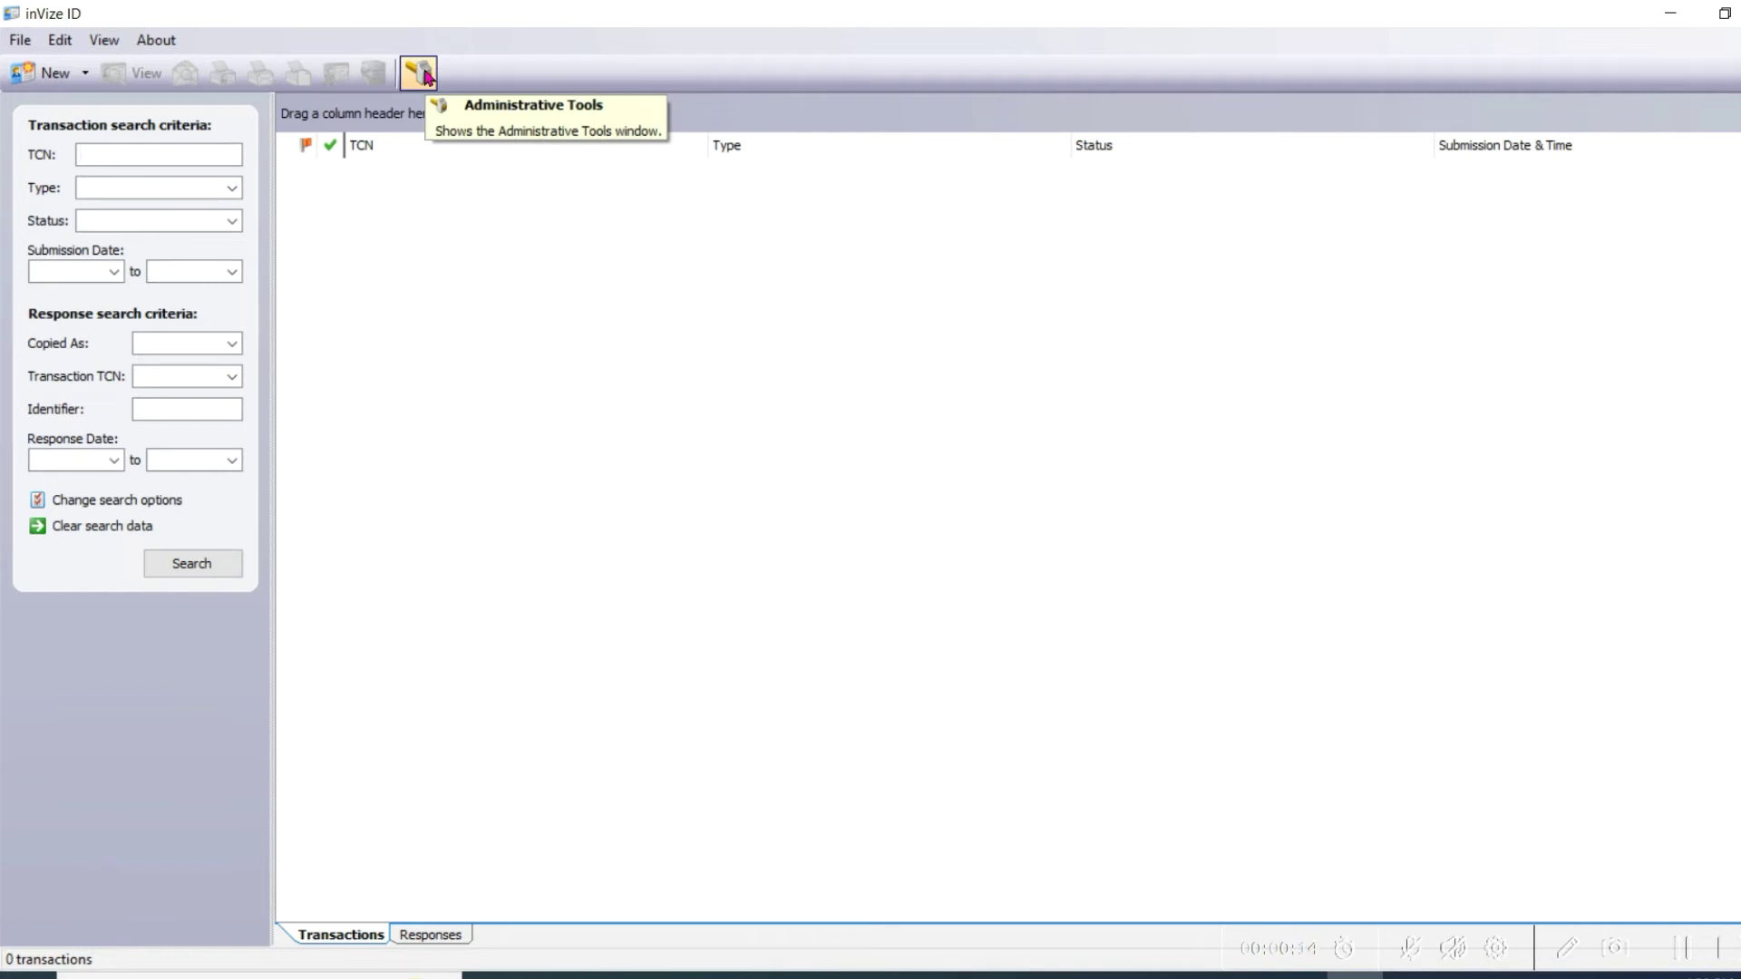
# Step: Open Administrative Tools and go to Users, user groups, and permissions
pyautogui.click(420, 72)
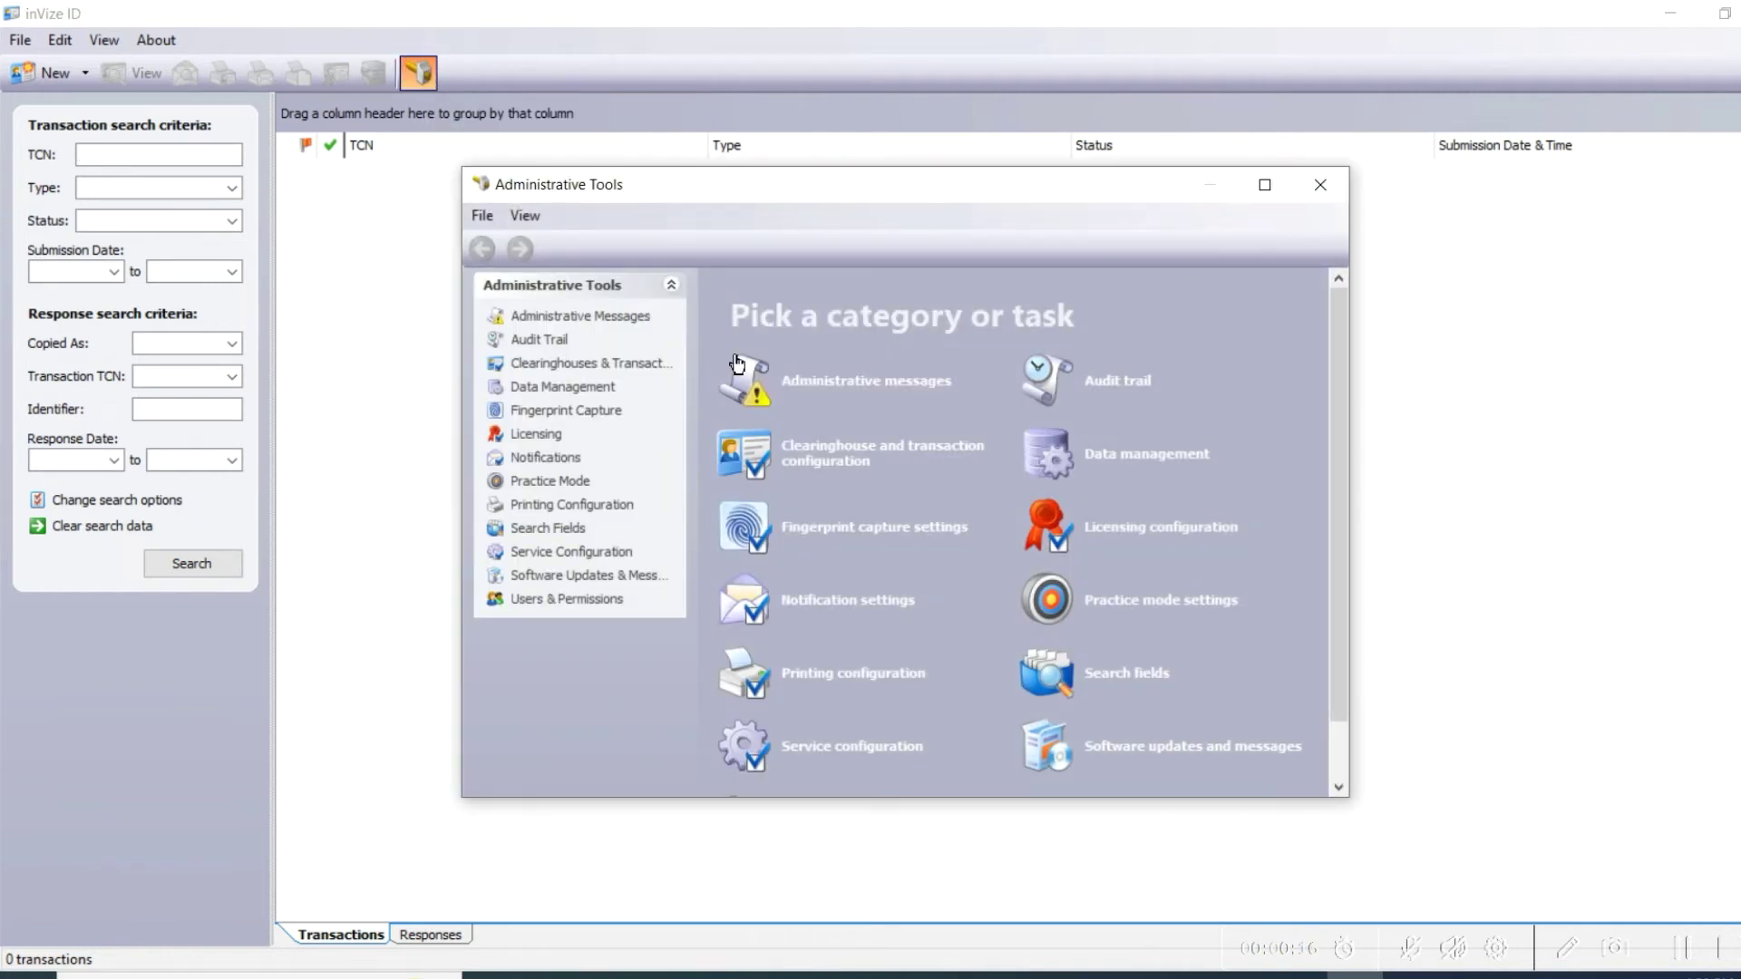
pyautogui.scroll(-1, 843, 685)
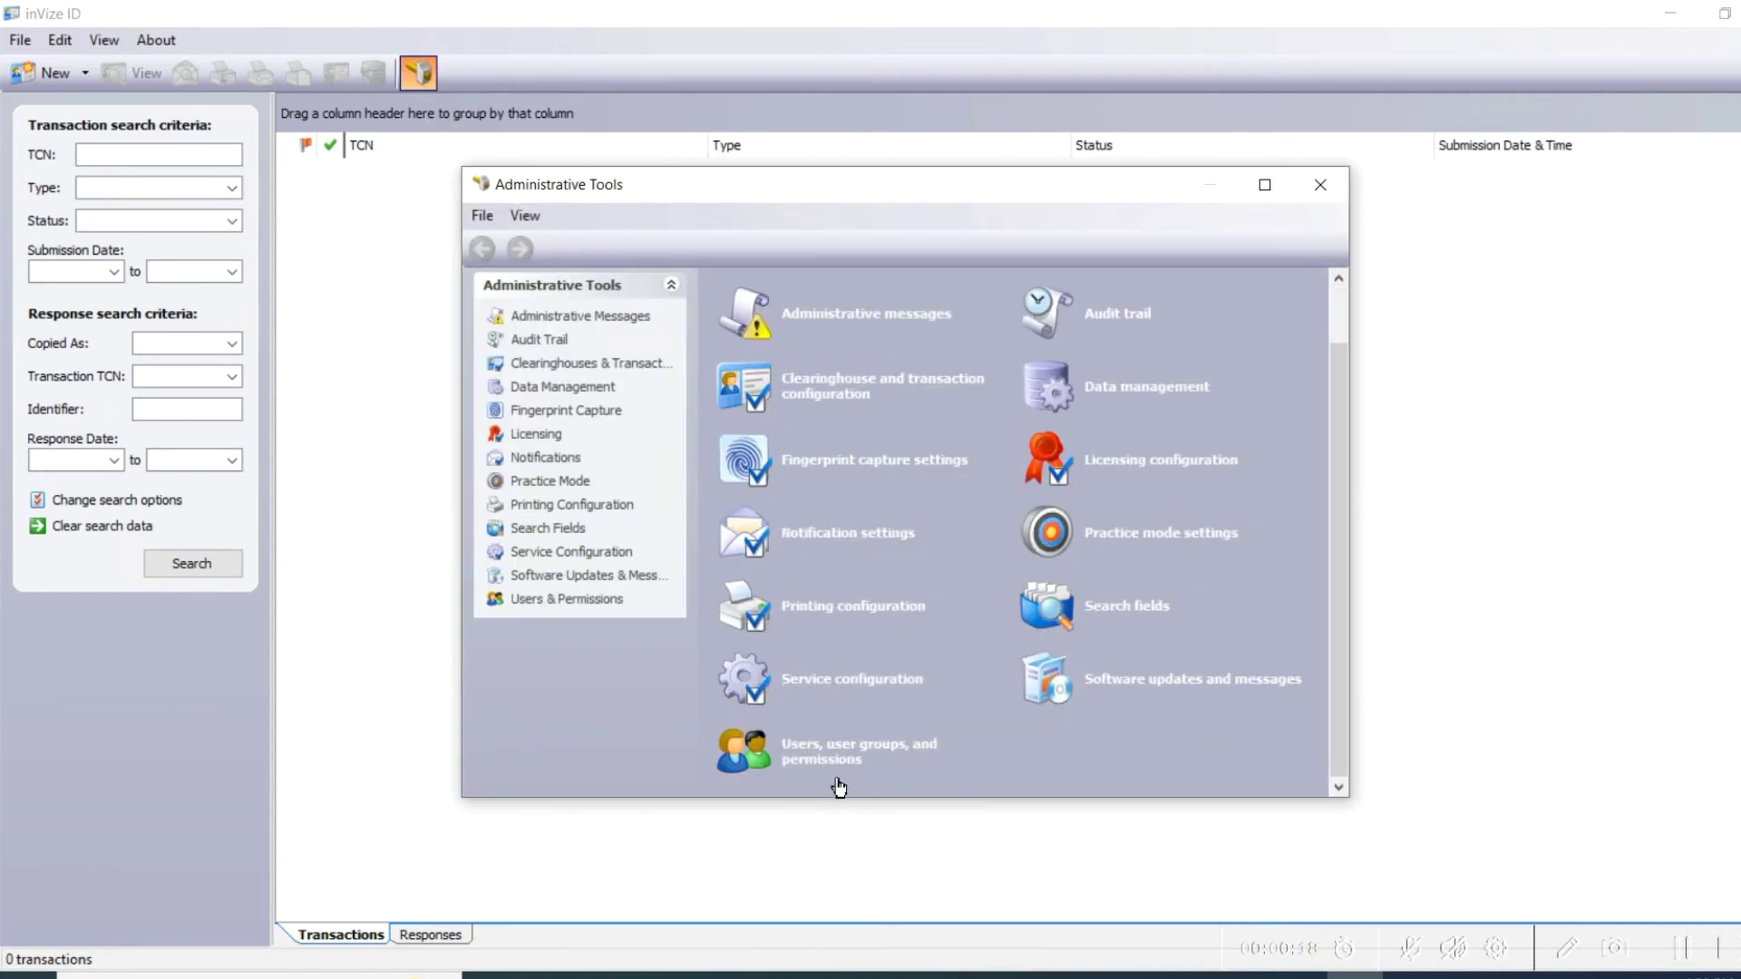
pyautogui.click(829, 753)
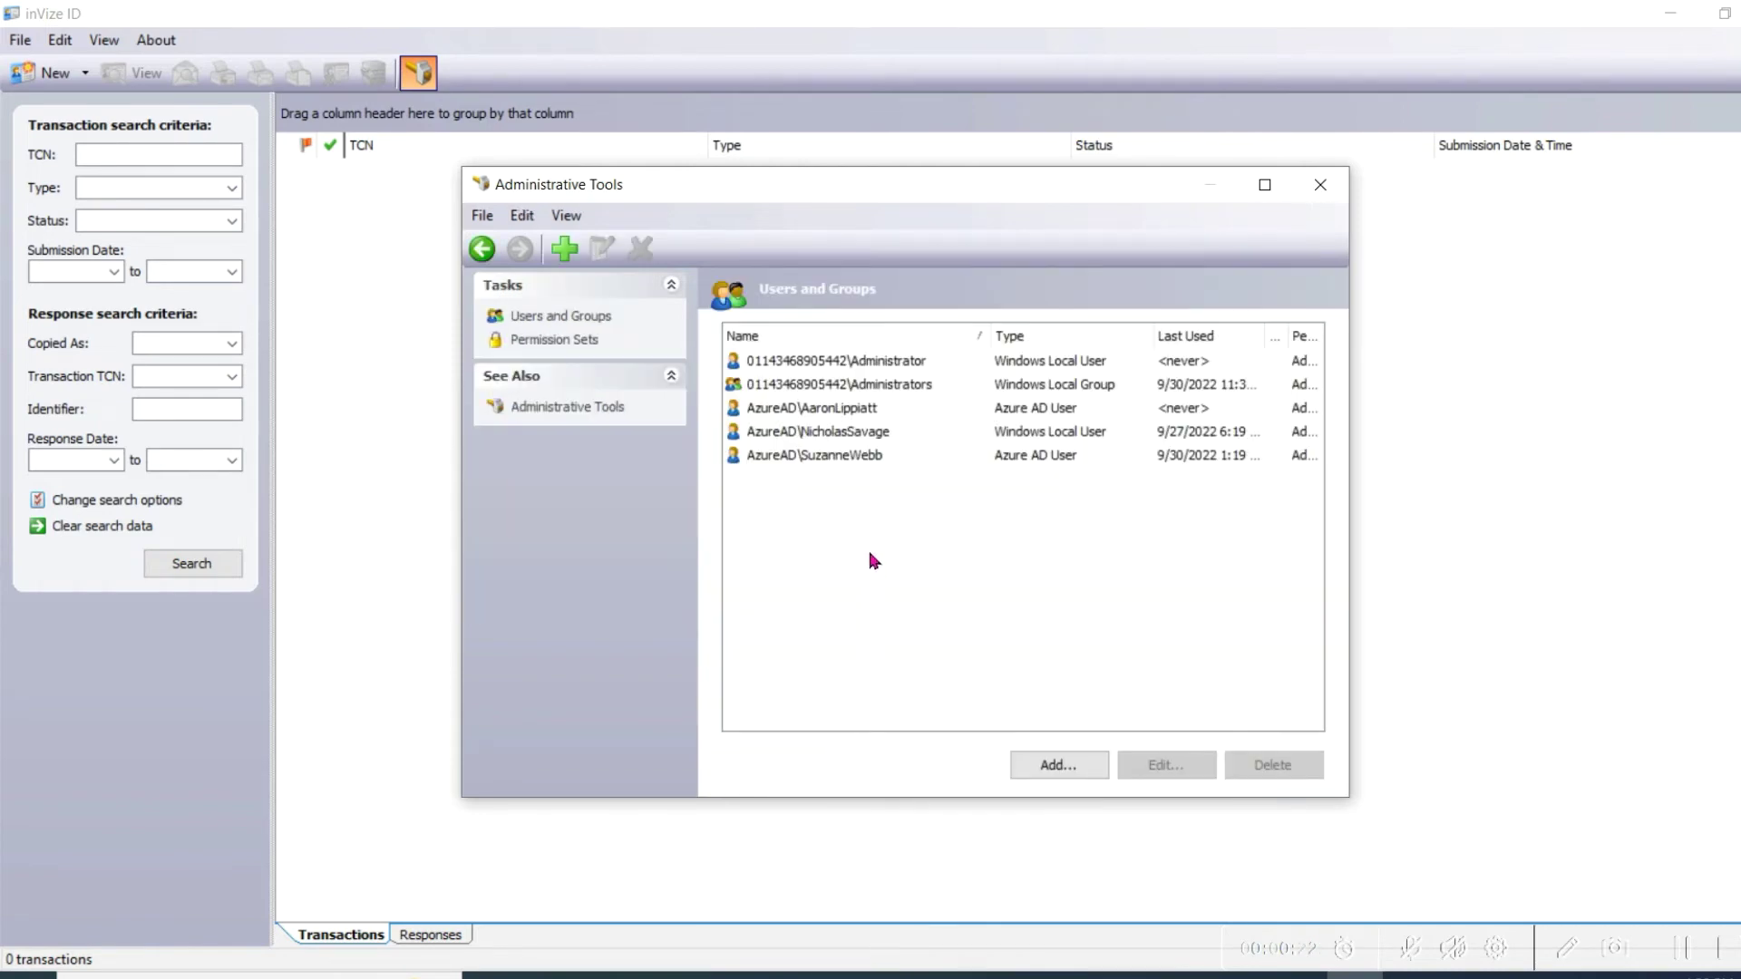
# Step: Edit the last Azure AD user's properties and check the Non Administration permission set
pyautogui.click(857, 456)
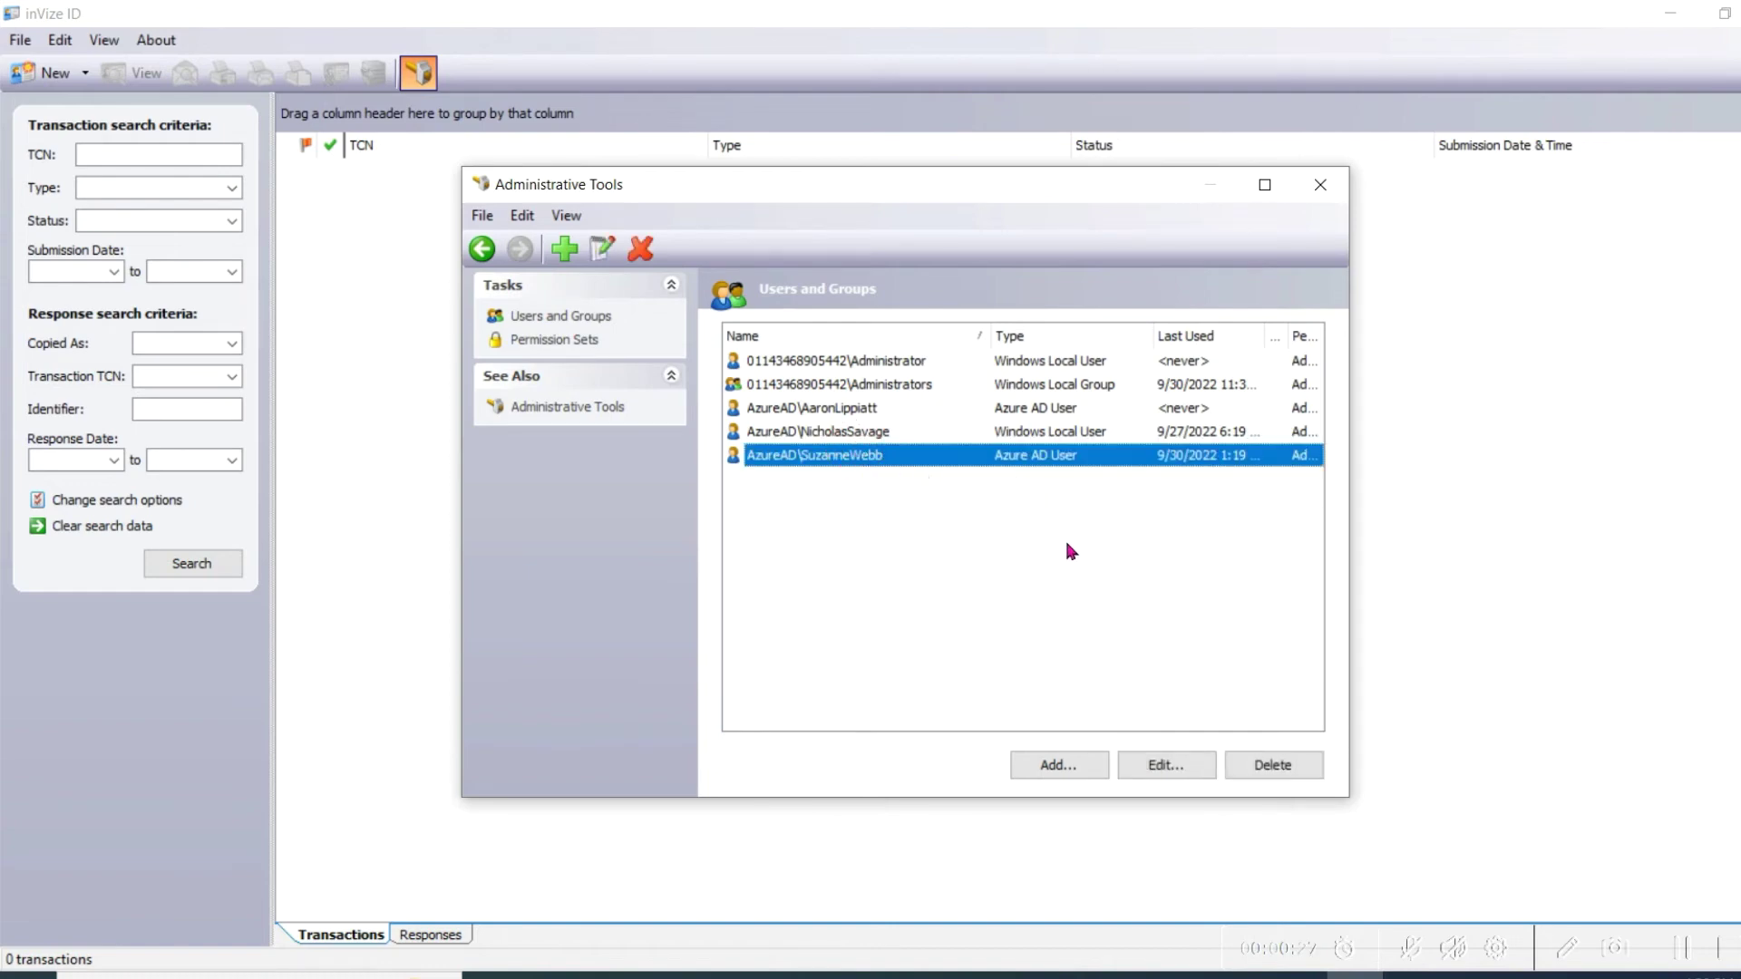
pyautogui.click(1170, 771)
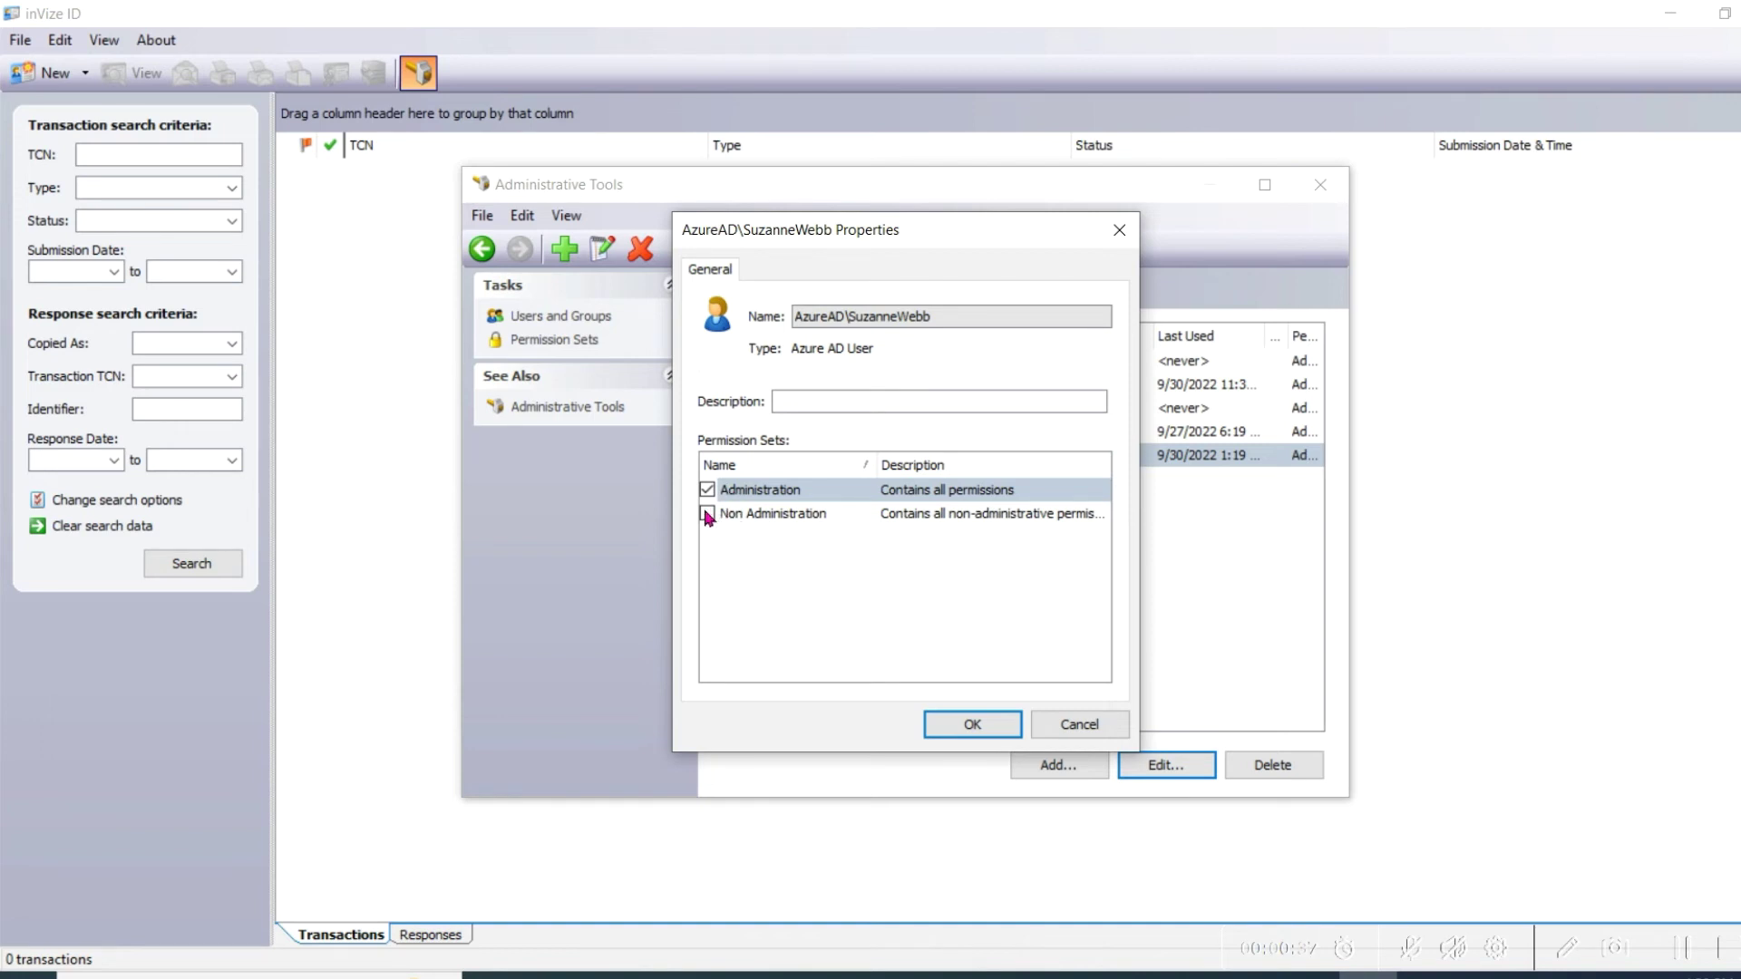
pyautogui.click(707, 514)
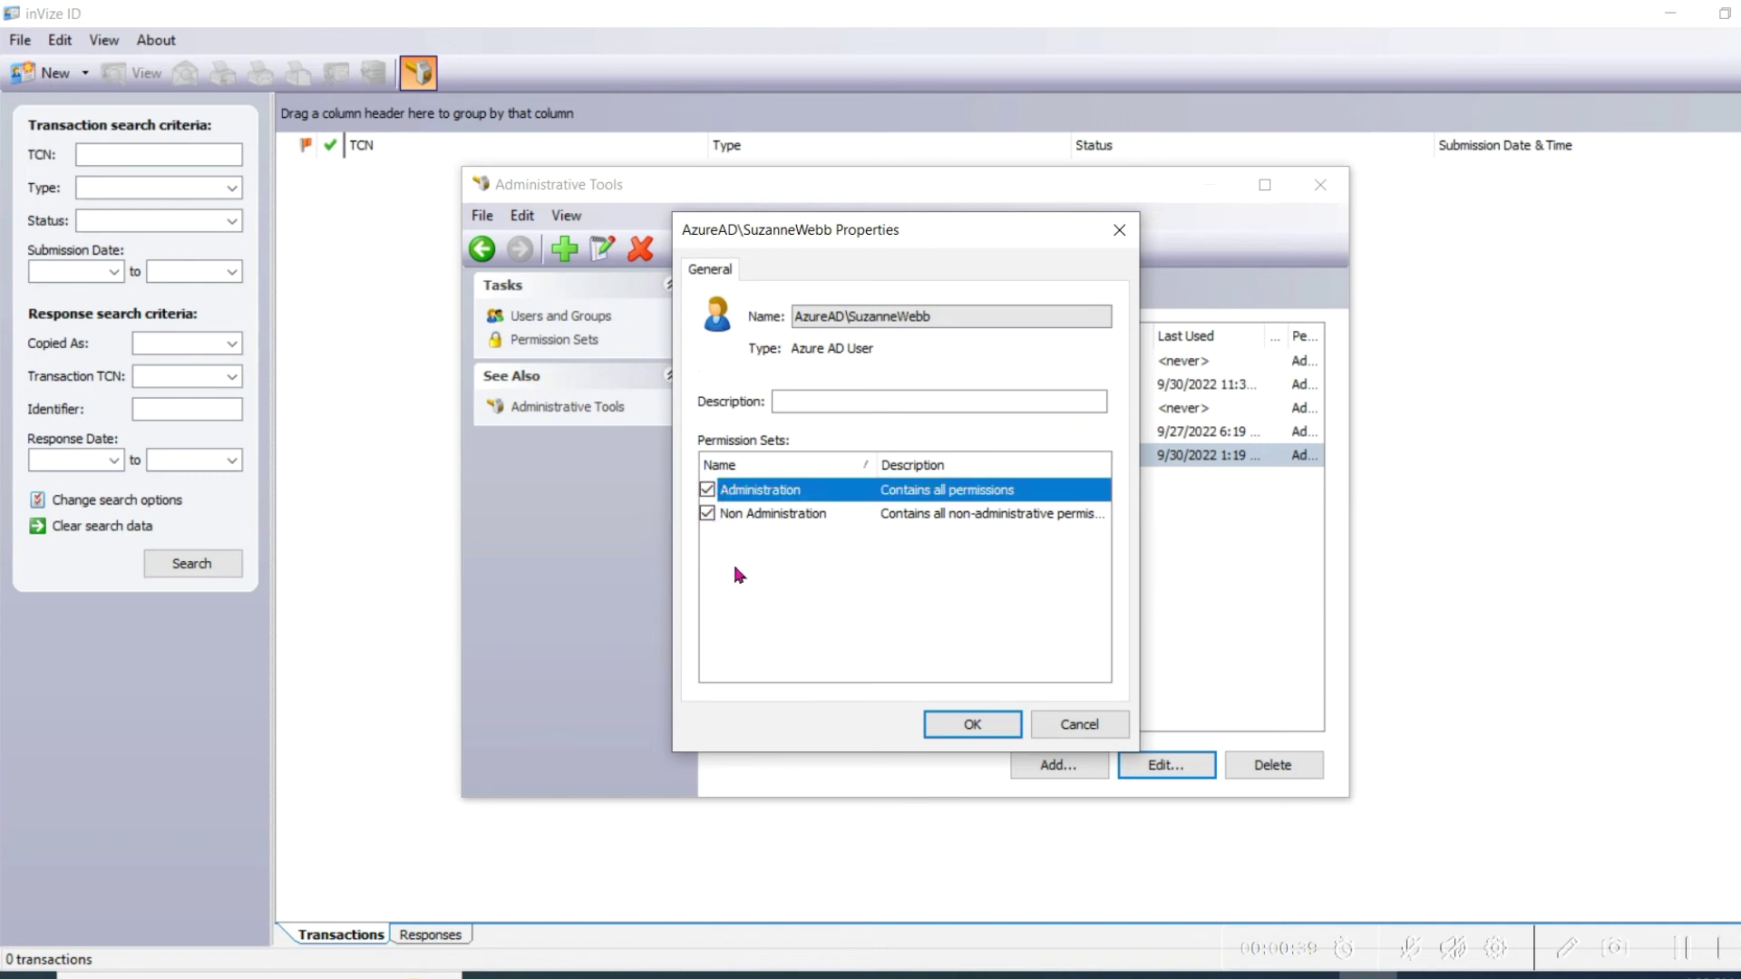
# Step: Uncheck Administration, save the user's permissions, and close Administrative Tools
pyautogui.click(706, 490)
pyautogui.click(780, 582)
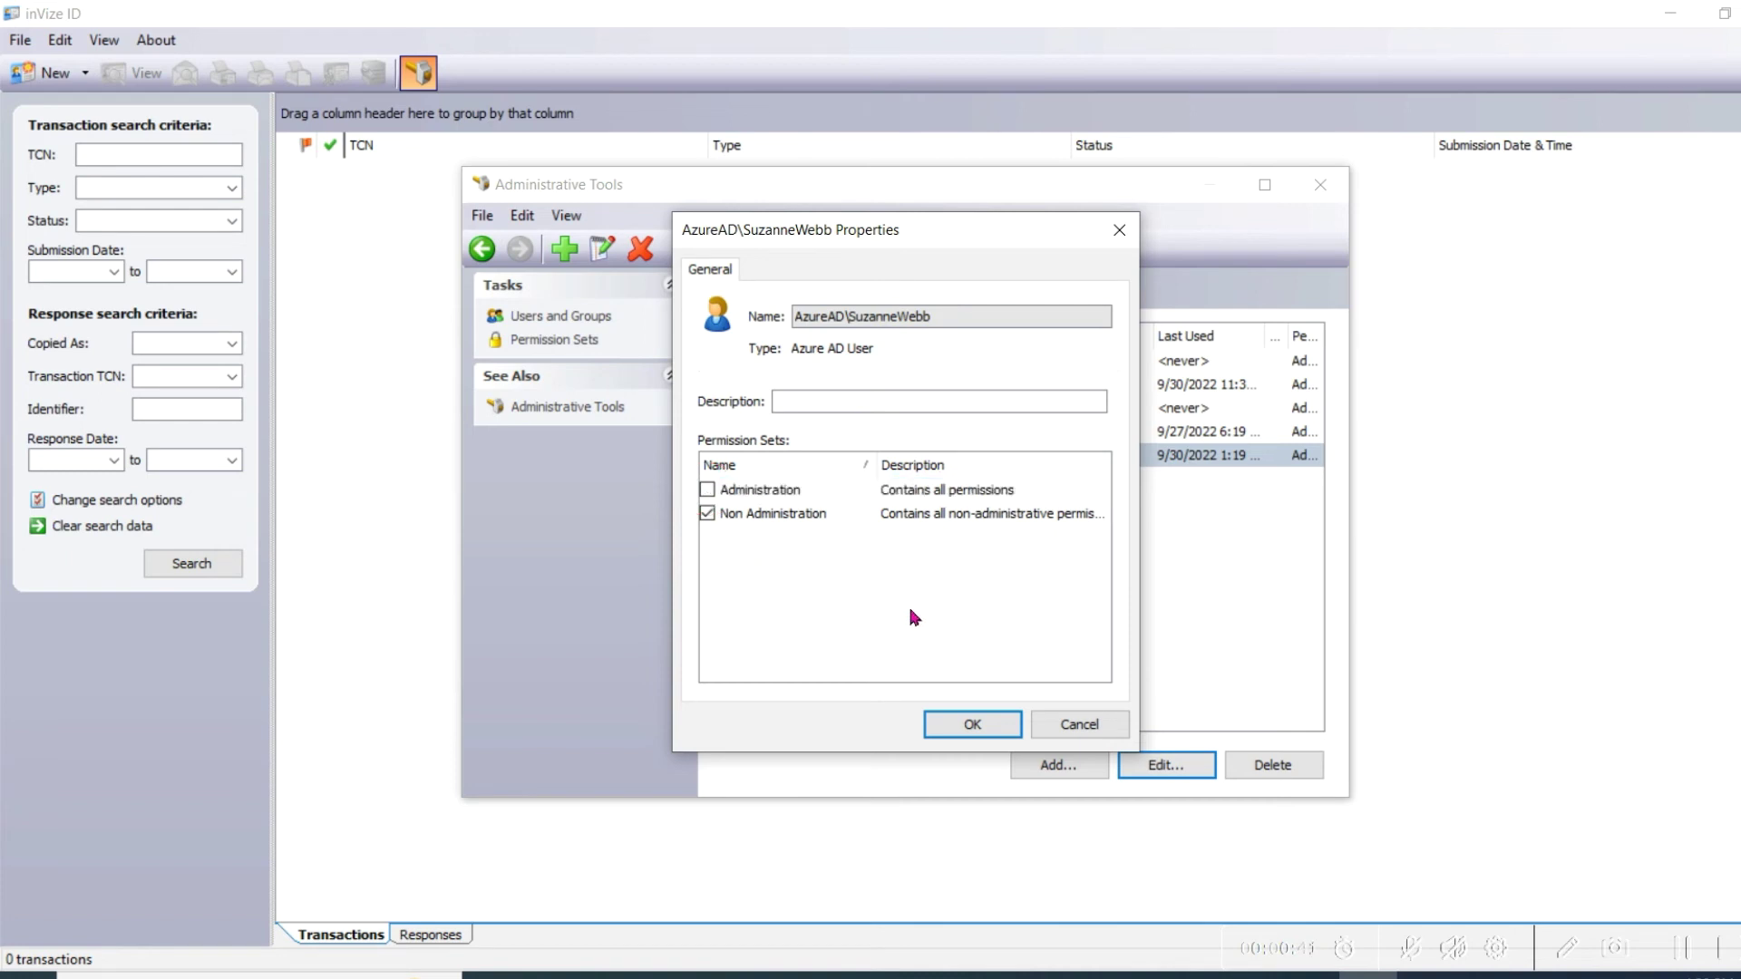
pyautogui.click(986, 727)
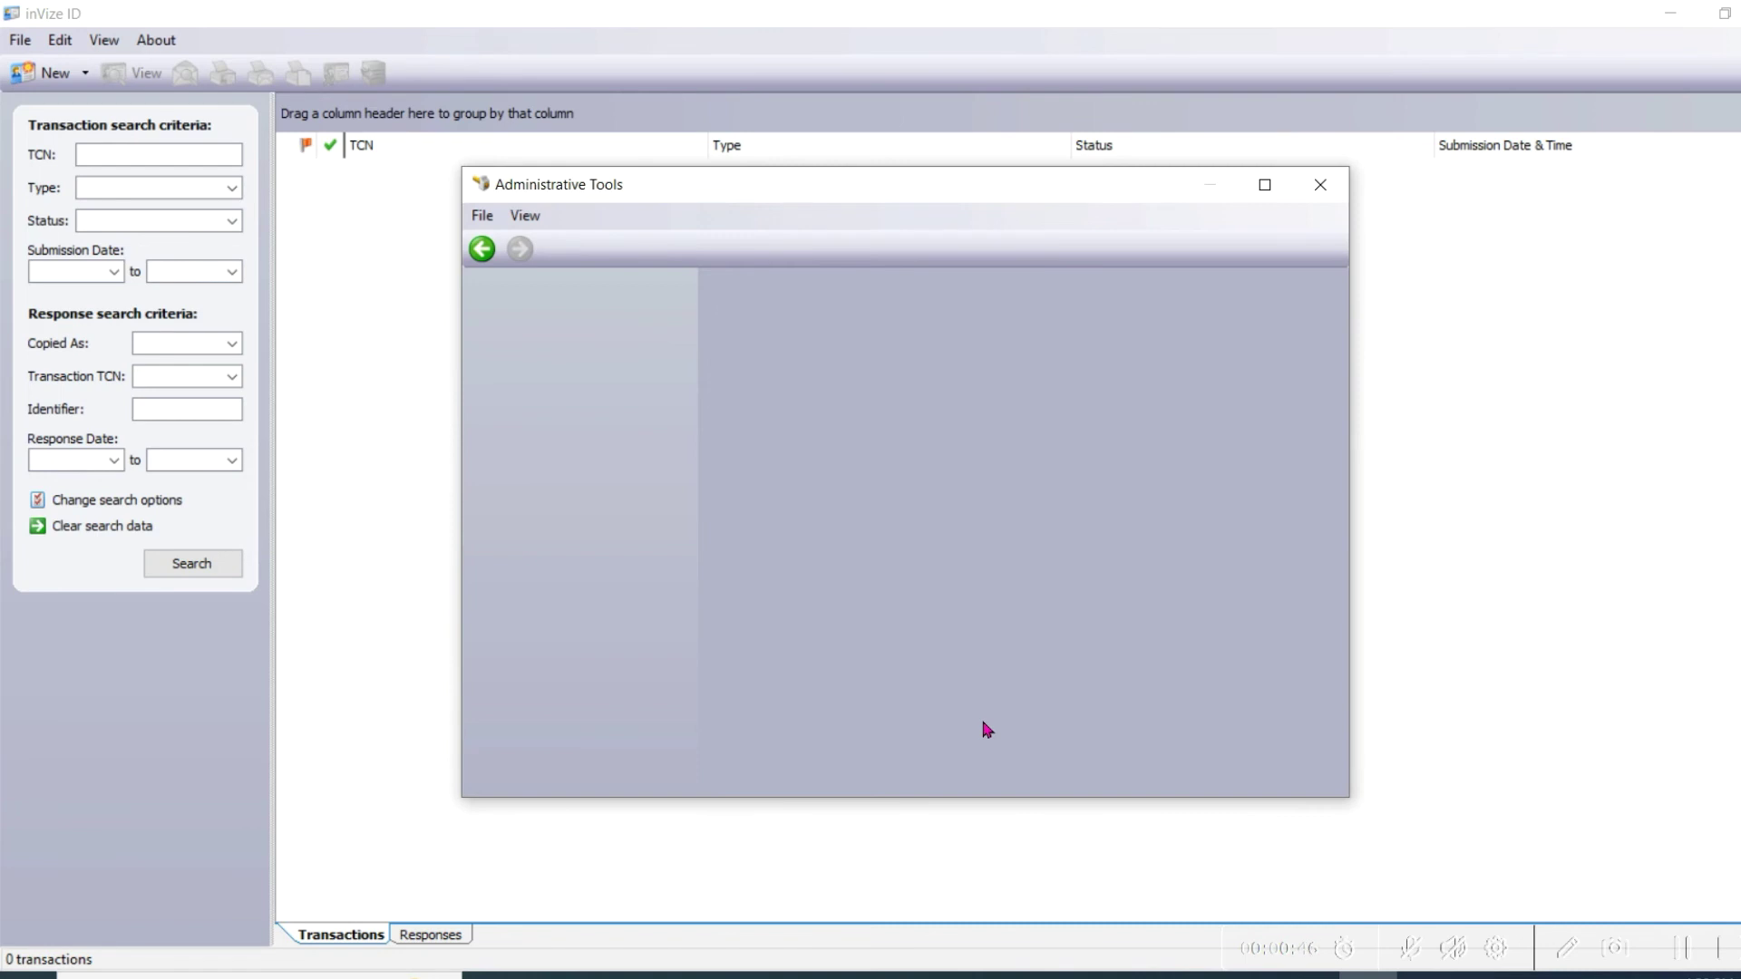
pyautogui.click(1322, 183)
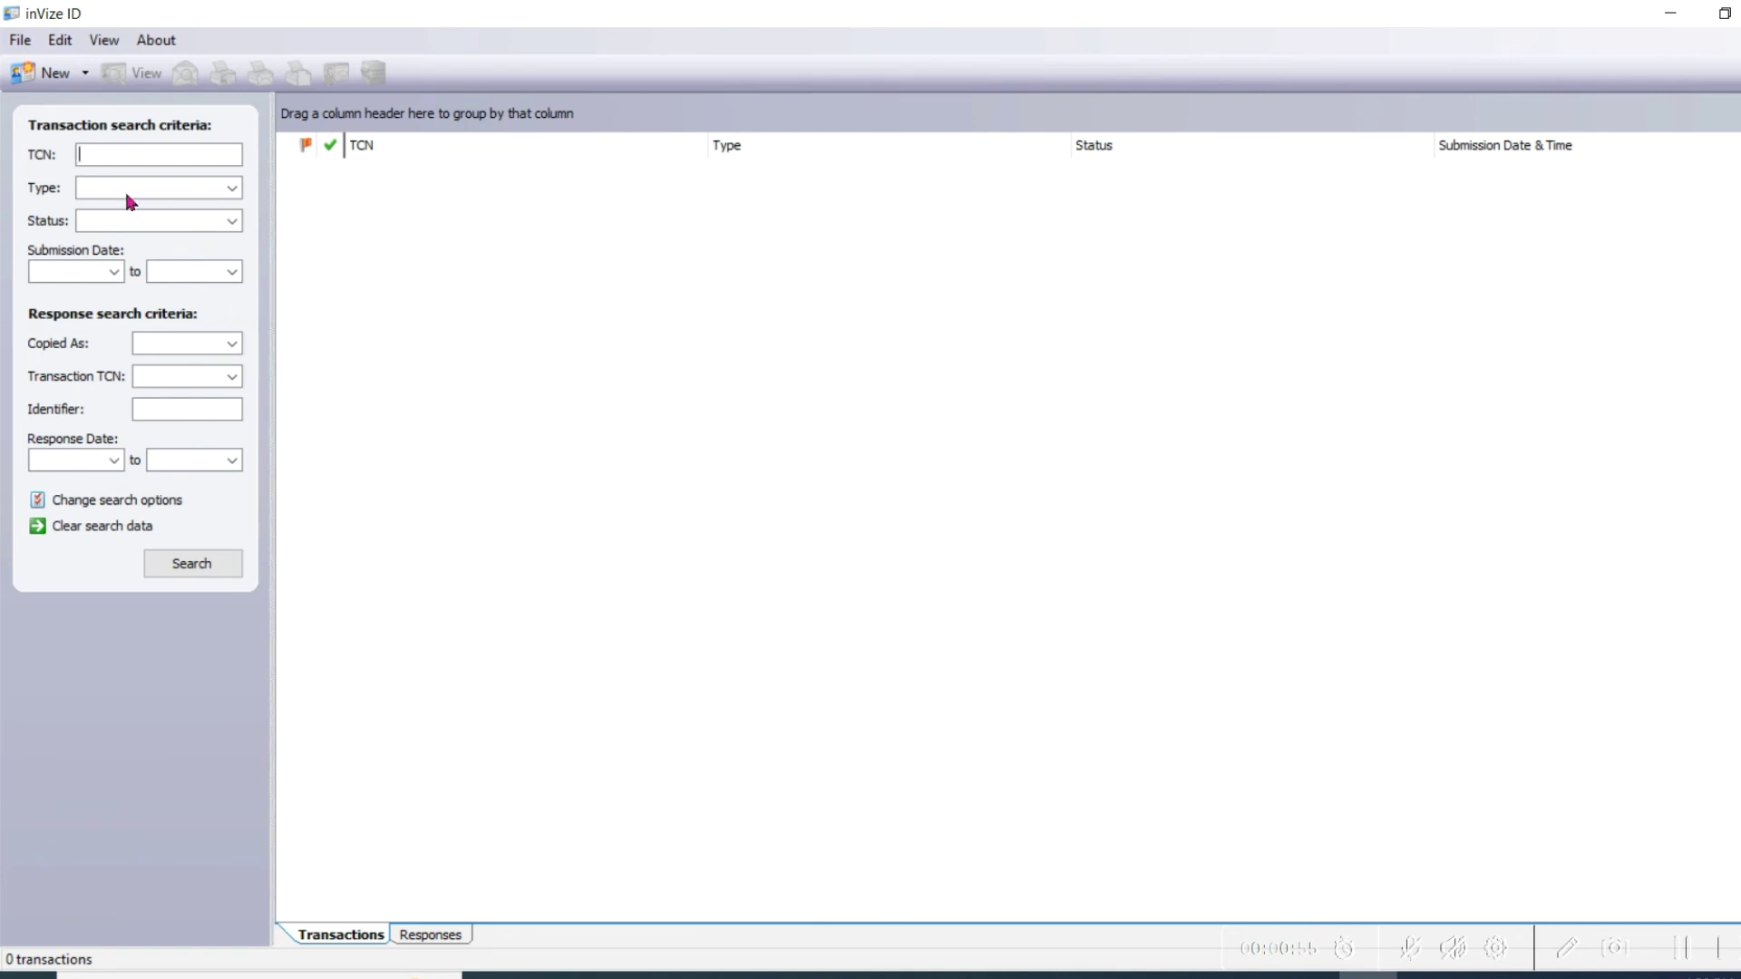
# Step: Quit inVize ID with File > Close
pyautogui.click(21, 44)
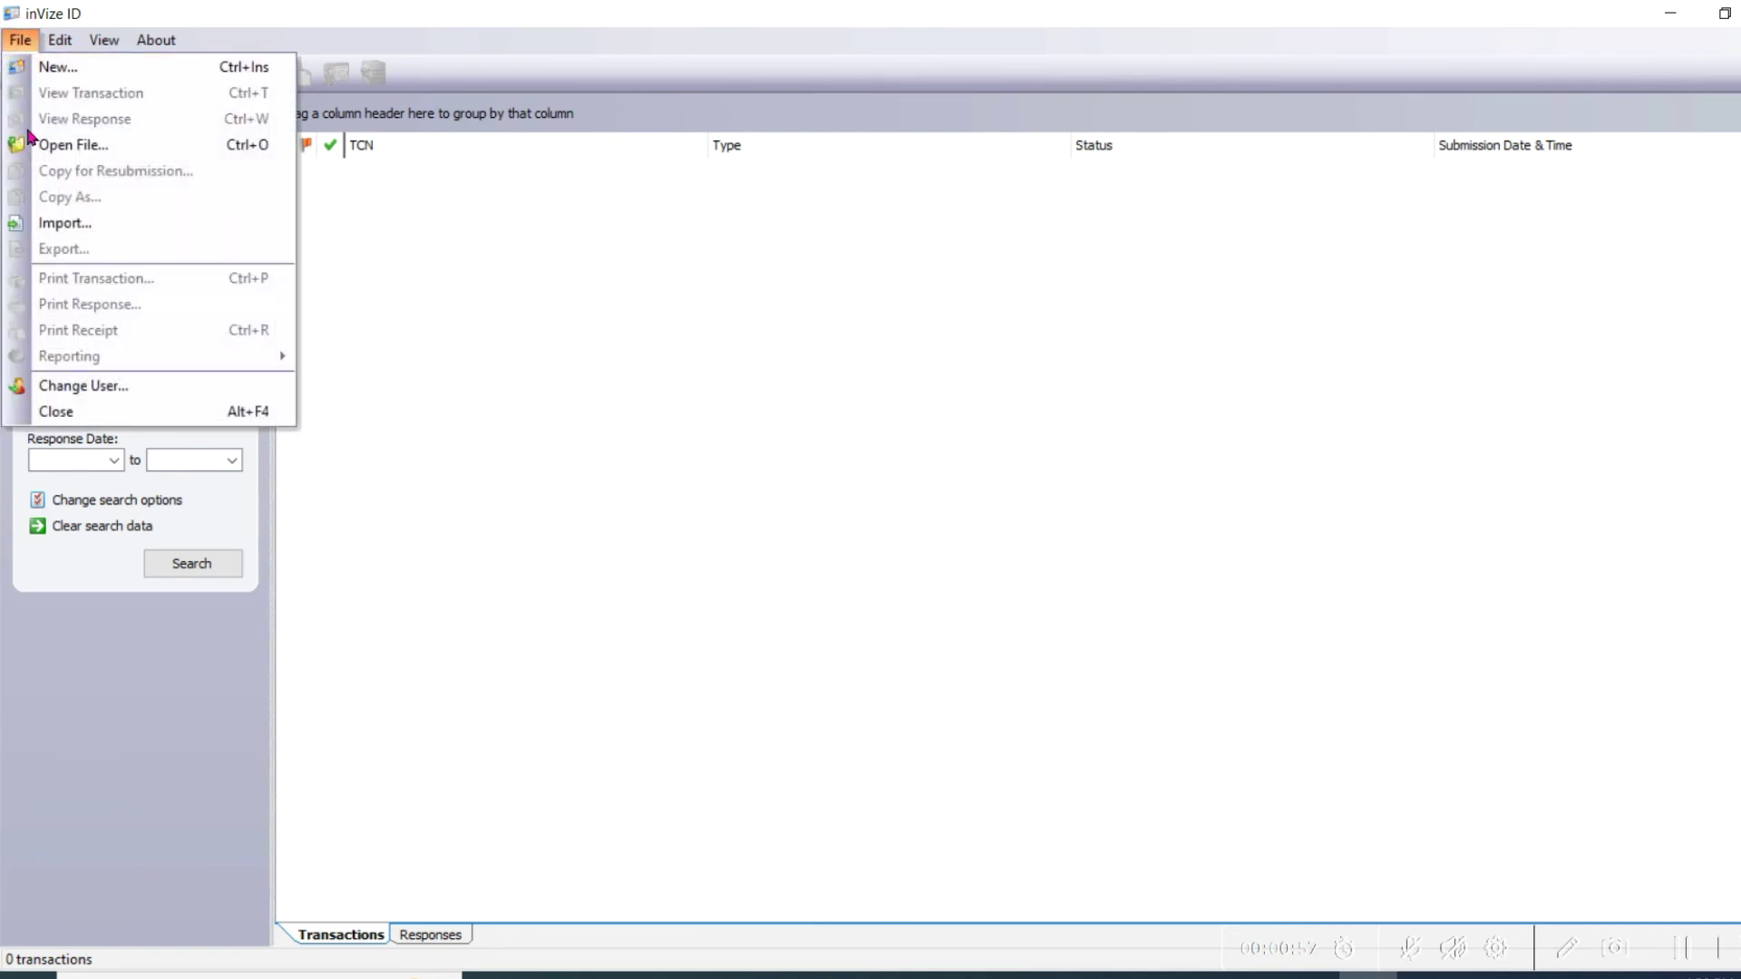
pyautogui.click(46, 392)
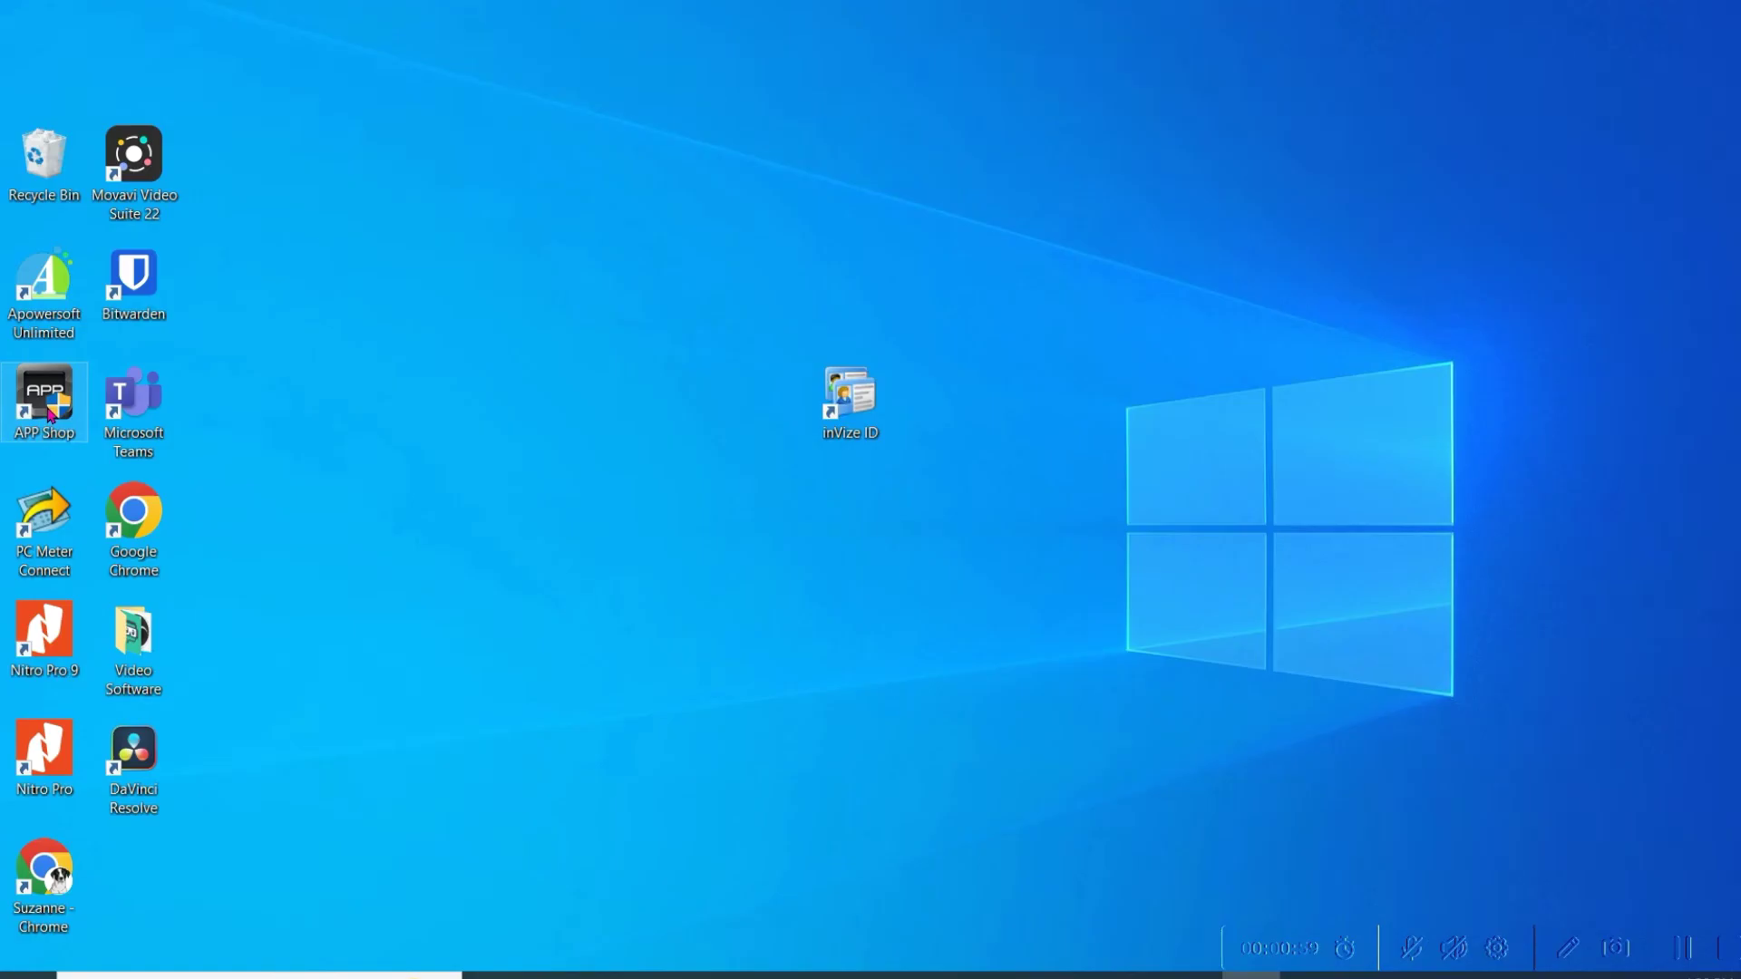